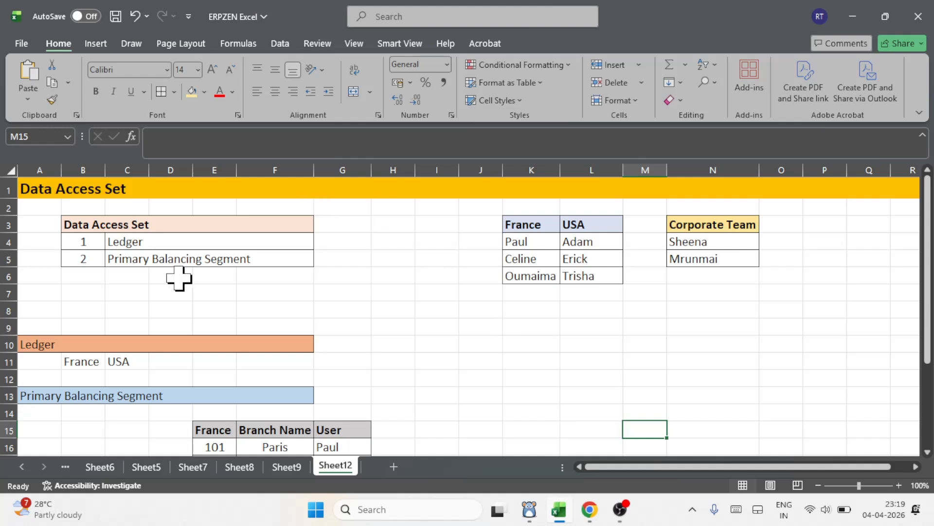
Step: Examine the Ledger and Primary Balancing Segment sections of the Data Access Set sheet
click(171, 347)
scroll(341, 331, down, 2)
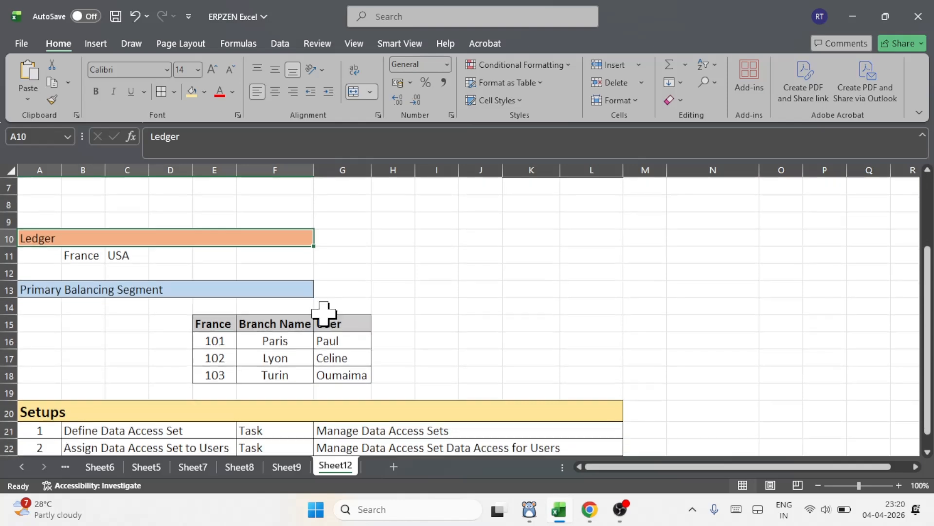
click(165, 287)
scroll(509, 271, up, 1)
scroll(509, 272, up, 2)
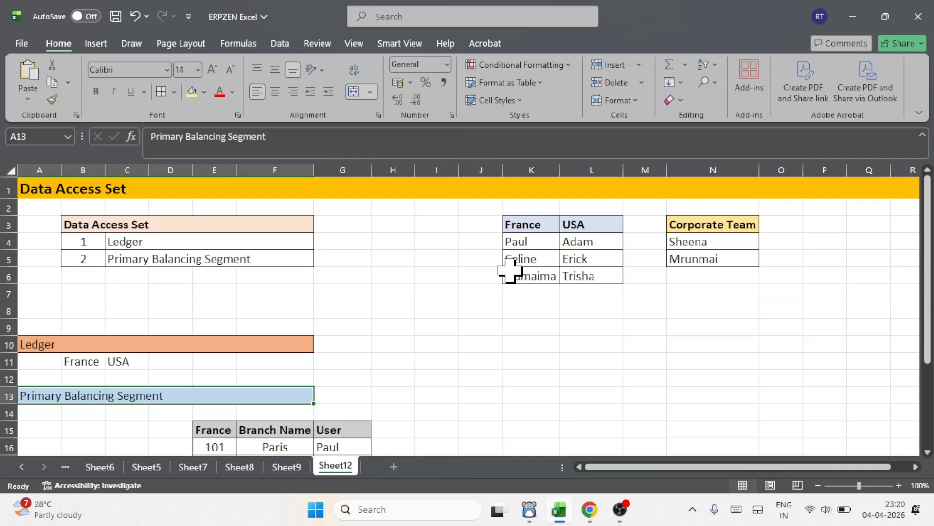
scroll(602, 341, down, 2)
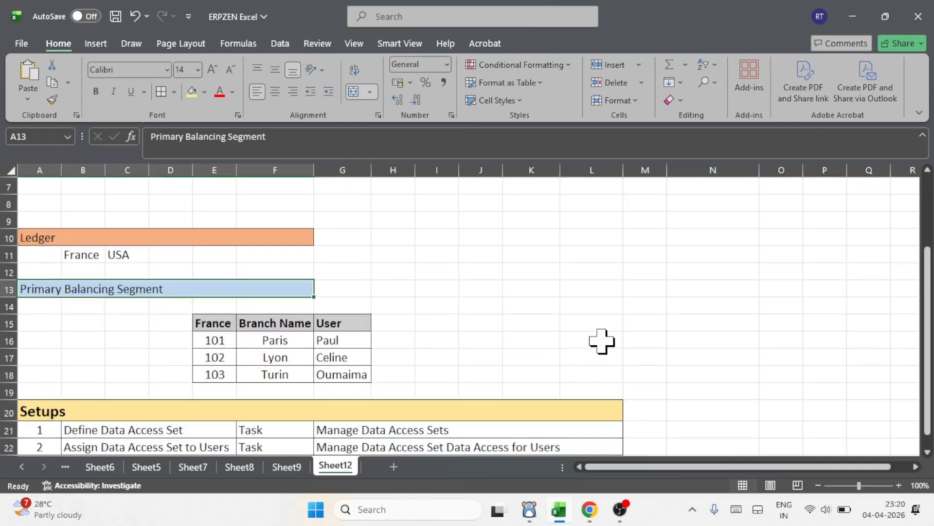
scroll(613, 333, up, 2)
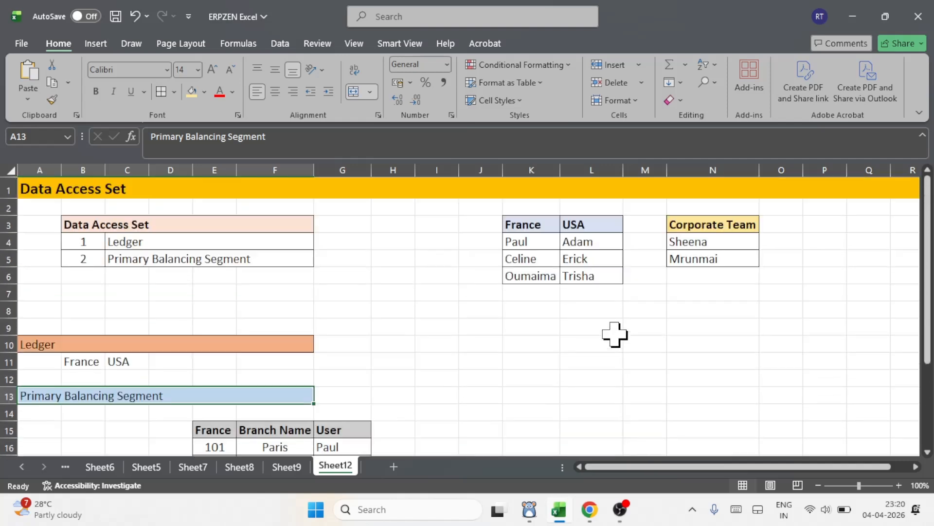
Step: Review the lists of users under France and USA on the Data Access Set sheet
click(532, 221)
click(532, 240)
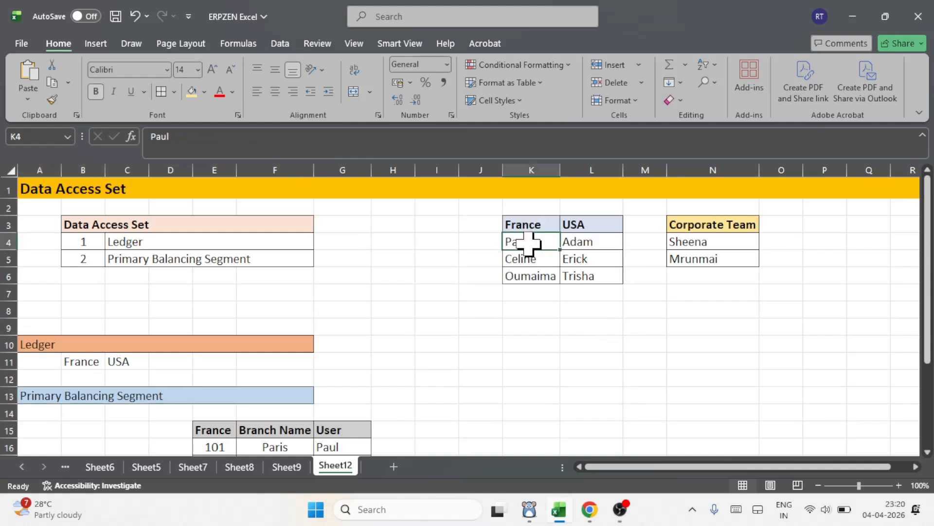
click(532, 261)
drag(534, 240, 532, 280)
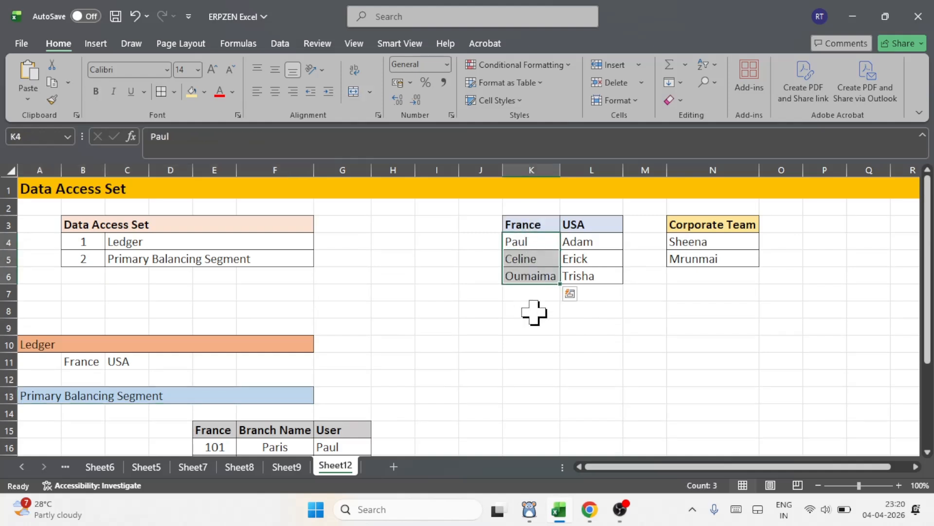
click(599, 314)
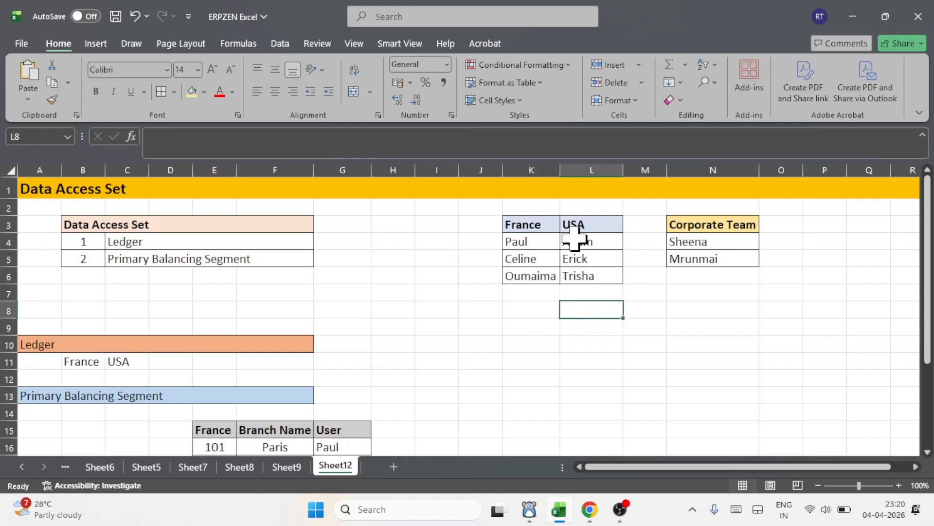
drag(579, 241, 583, 282)
click(589, 321)
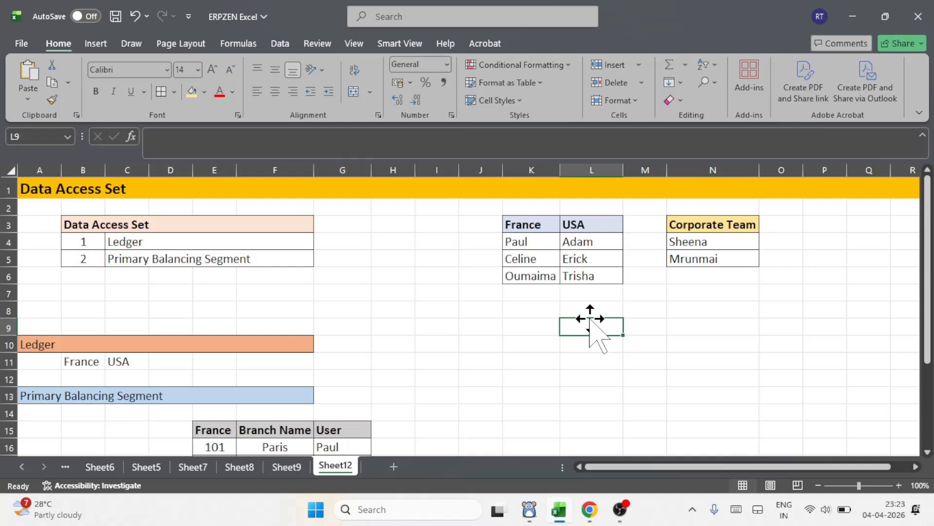
Step: Examine the Primary Balancing Segment table, going through codes 101, 102 and 103 with their branches Paris, Lyon and Turin
scroll(438, 292, down, 3)
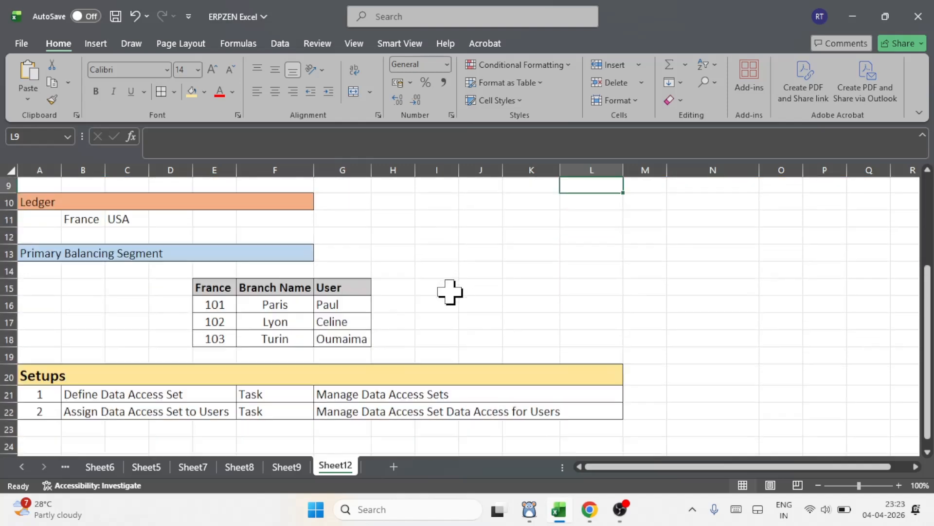
click(84, 238)
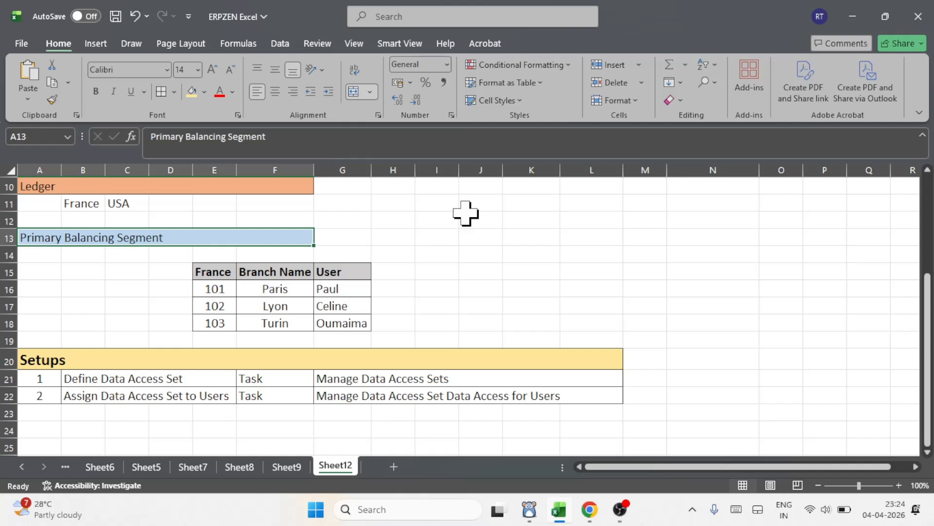
click(233, 288)
click(258, 289)
click(232, 307)
click(246, 306)
click(222, 324)
click(260, 323)
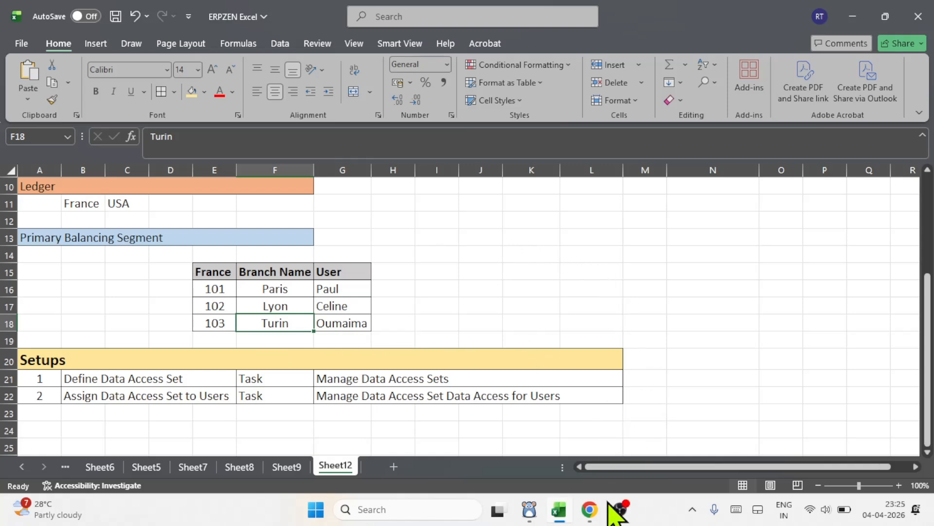
click(589, 509)
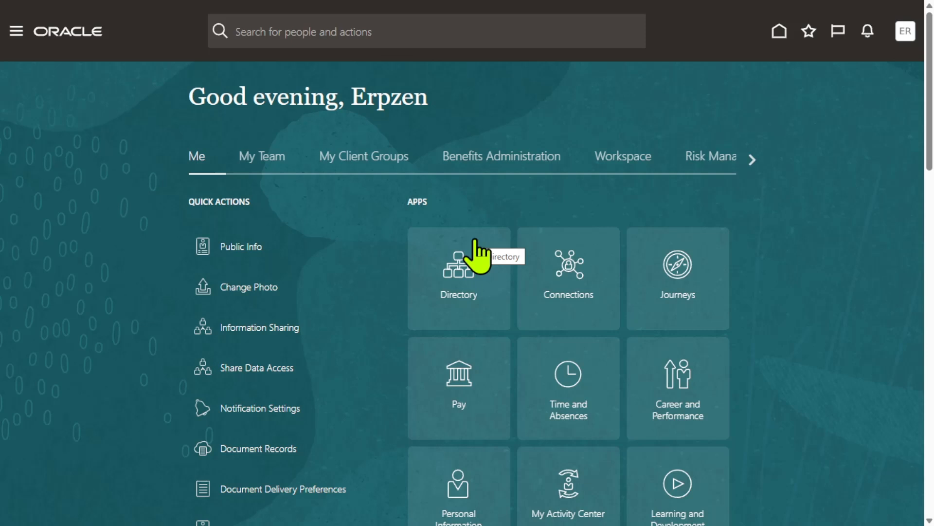
key(super)
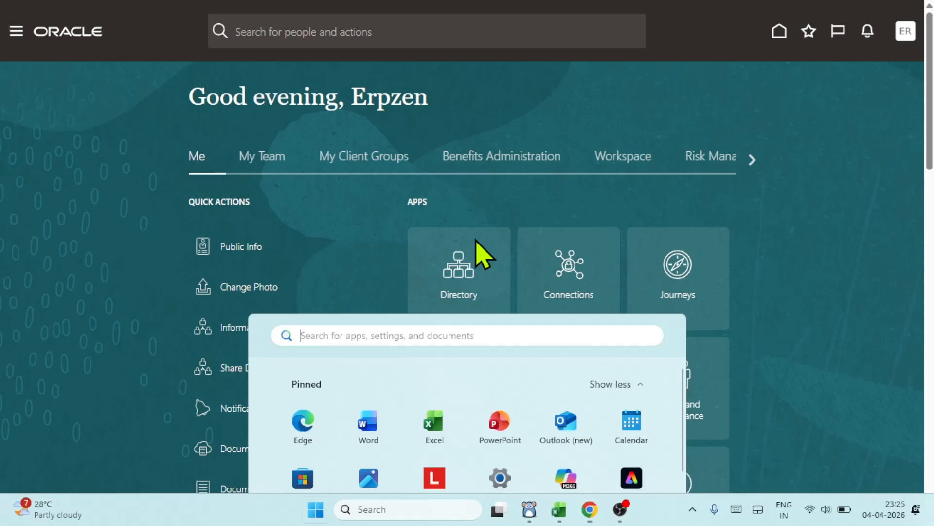
click(564, 512)
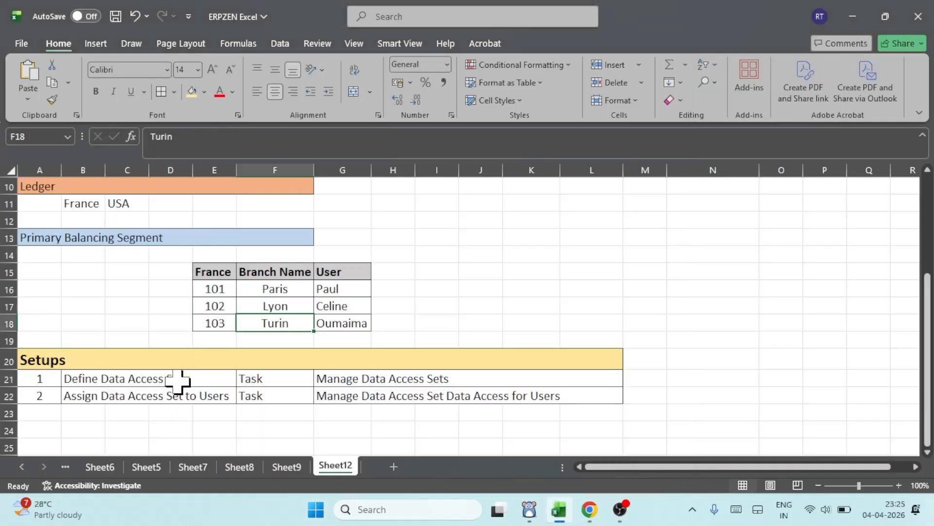
Step: Copy the task name Manage Data Access Sets from the Setups table and switch to Oracle Fusion in Chrome
click(355, 378)
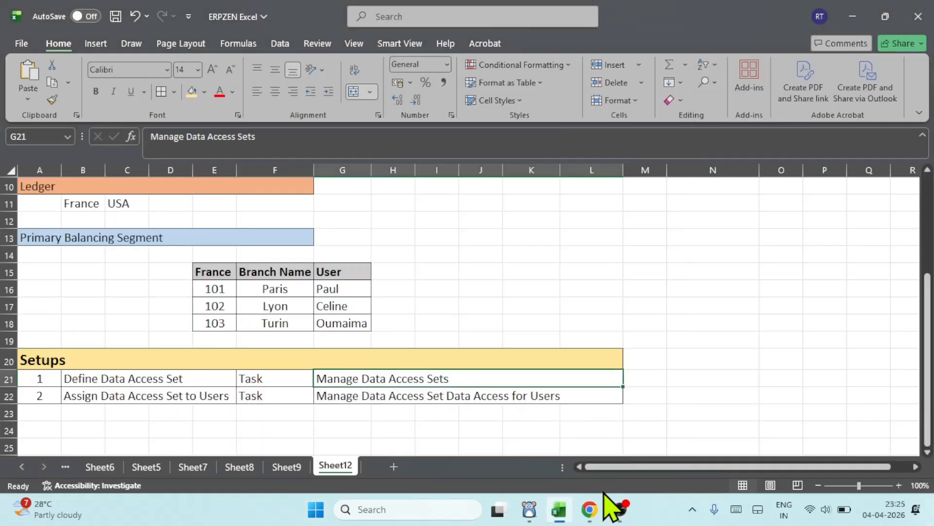
triple_click(271, 138)
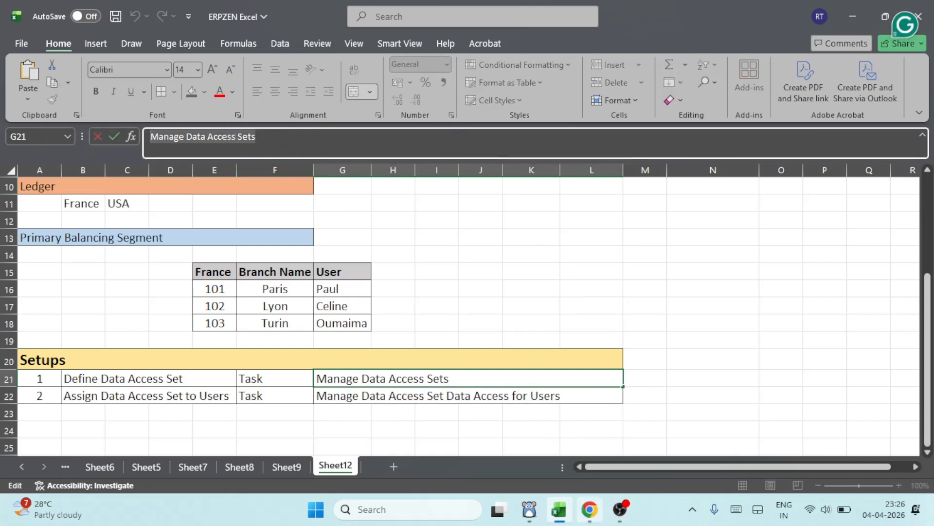
click(589, 509)
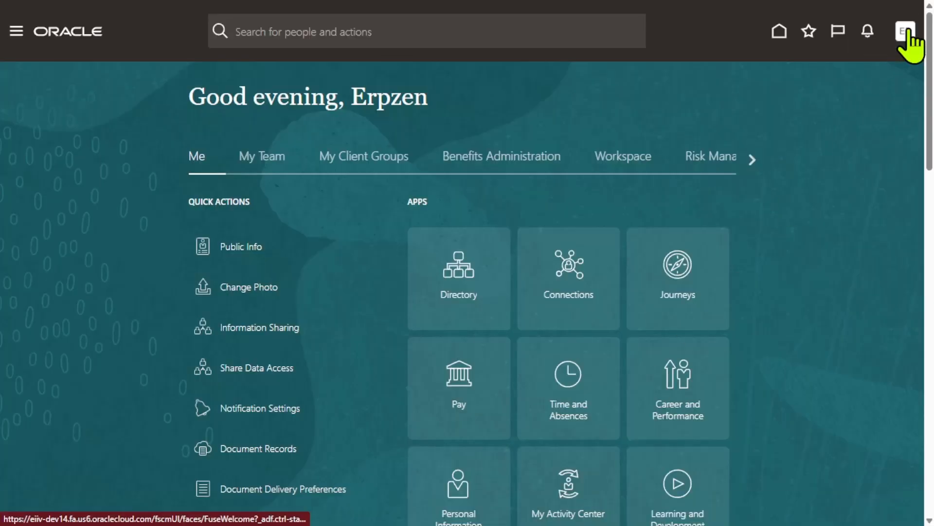
Step: Go to Setup and Maintenance and search the setup tasks for "Manage Data Access Sets"
click(905, 31)
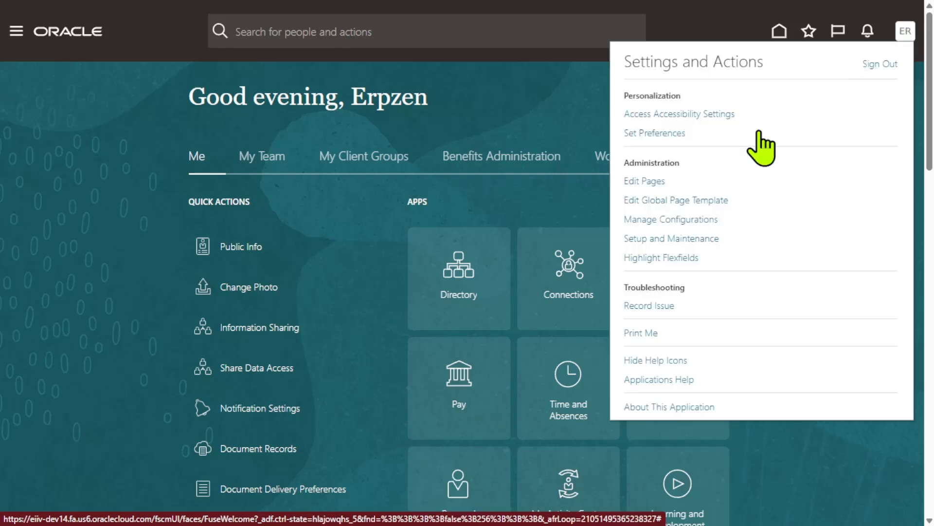
click(682, 239)
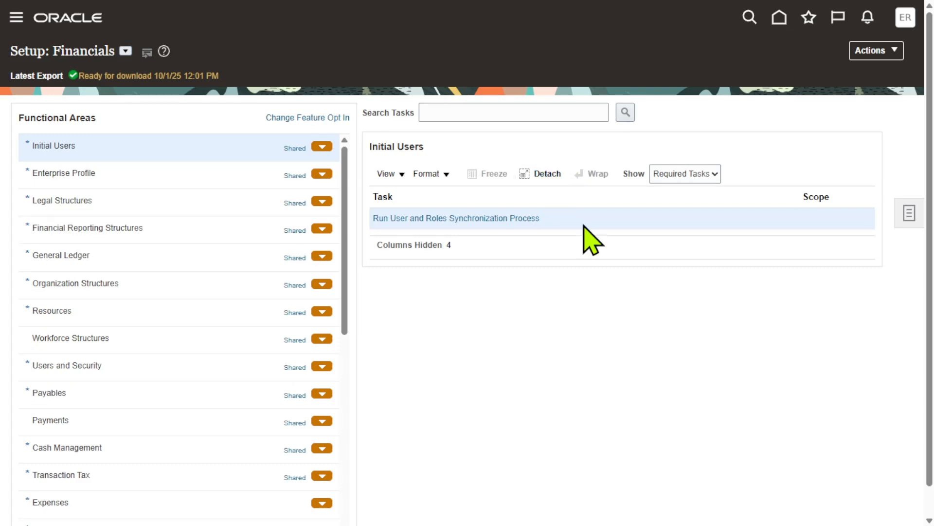
click(478, 112)
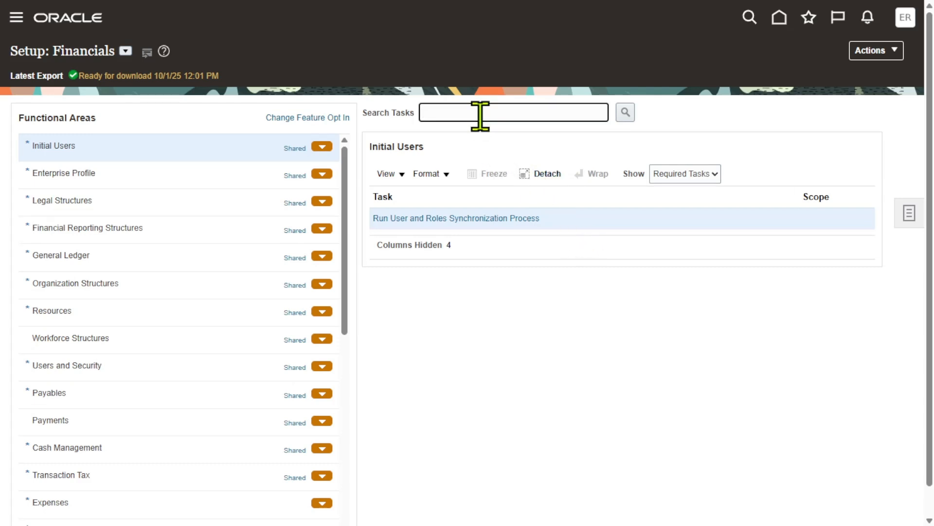
text(Manage Data Access Sets)
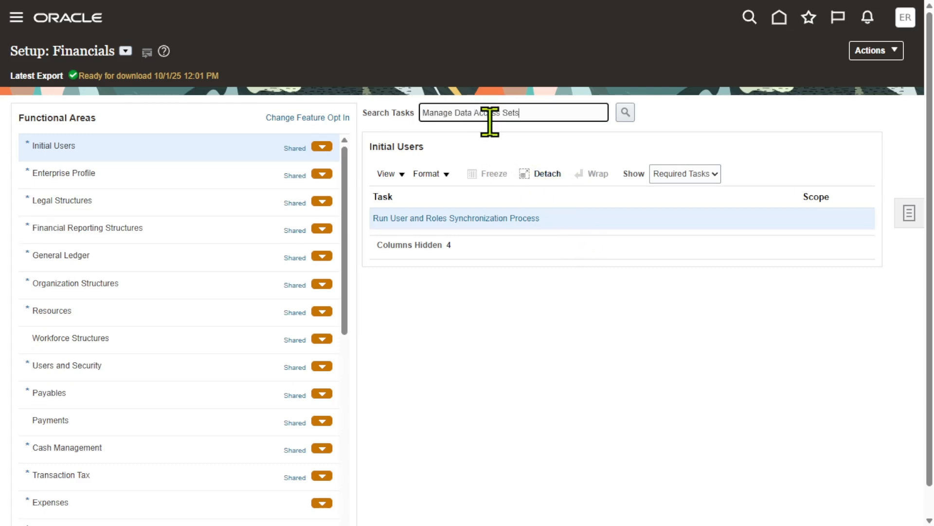
click(625, 111)
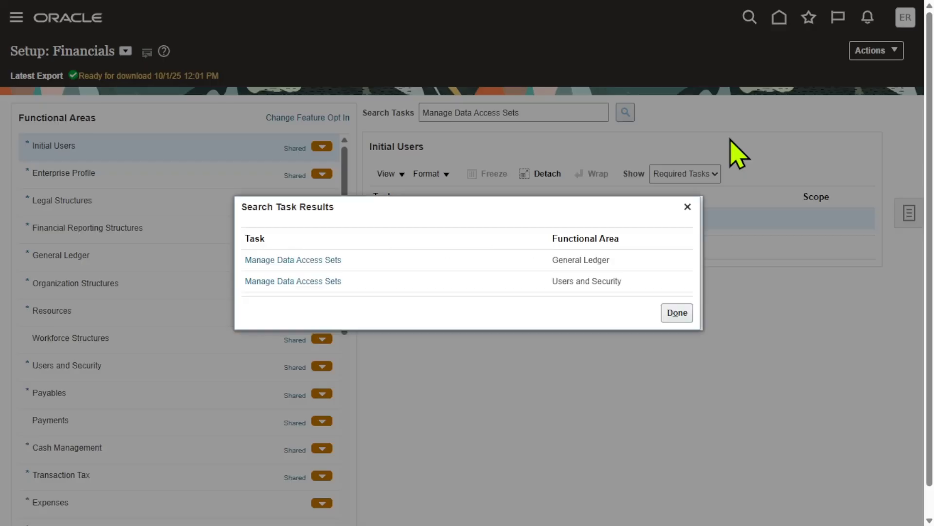
Step: Open the Manage Data Access Sets task of the General Ledger functional area
click(317, 260)
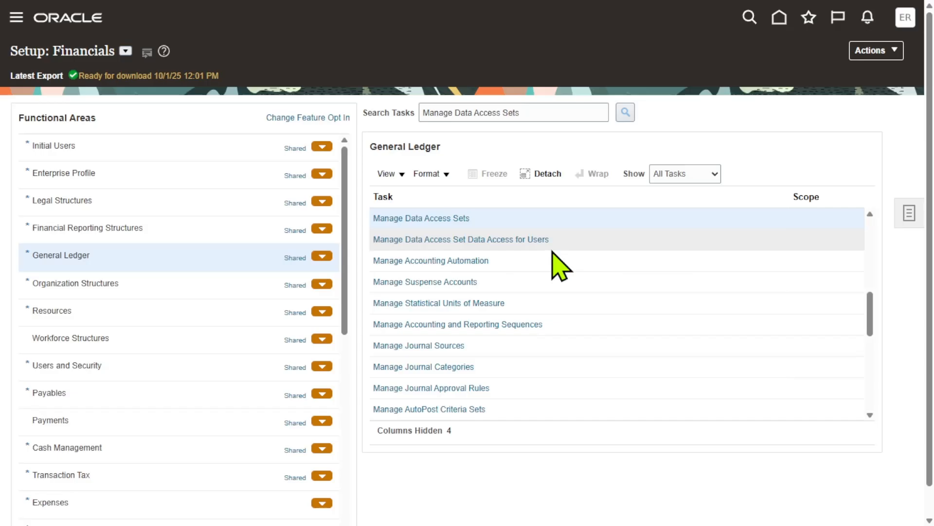
double_click(438, 218)
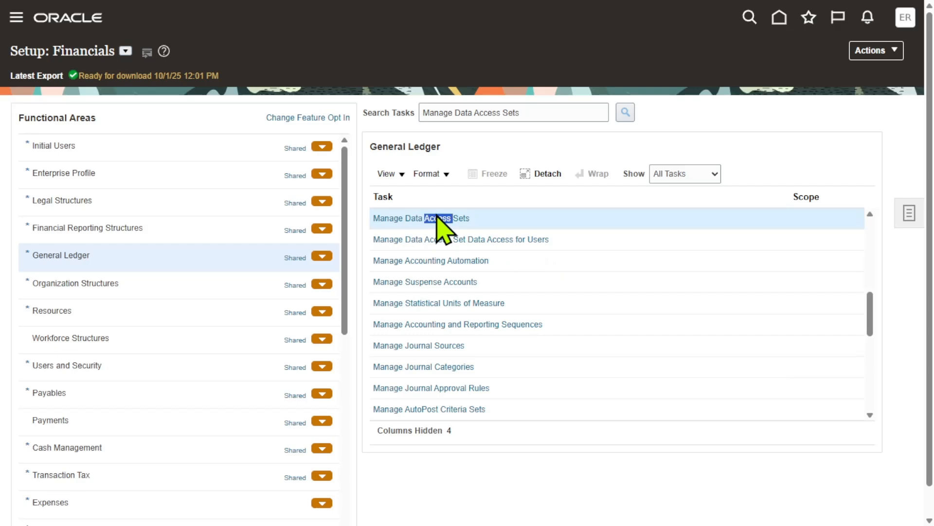
click(444, 218)
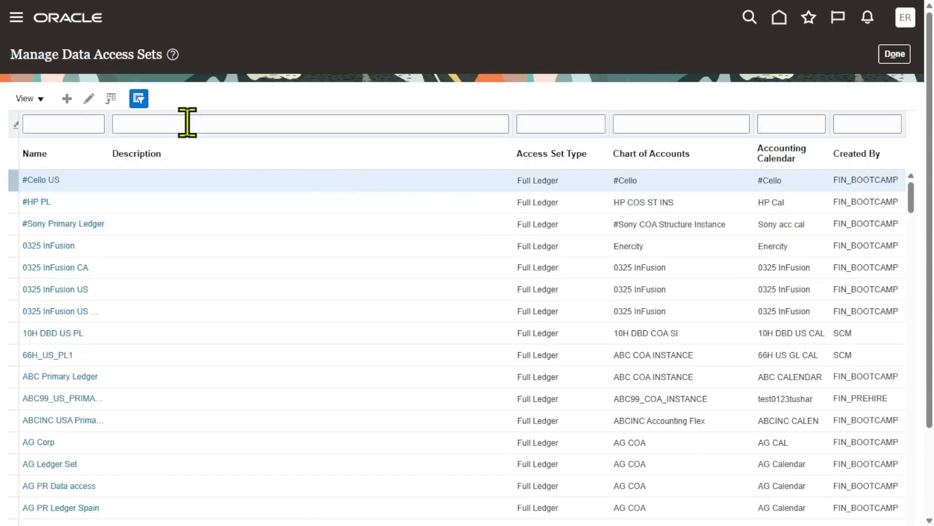
Step: Create a new data access set with "Erpzen Ledger Access" as both its name and description
click(67, 99)
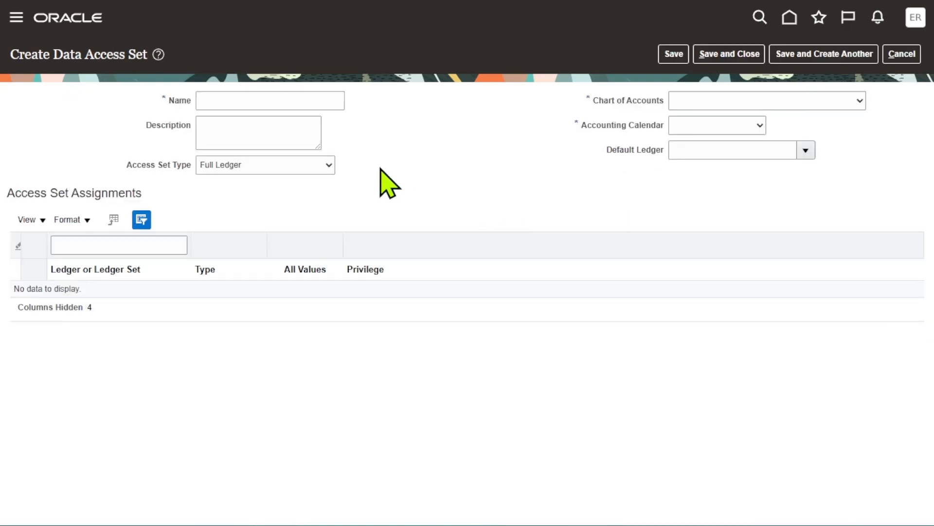
click(292, 101)
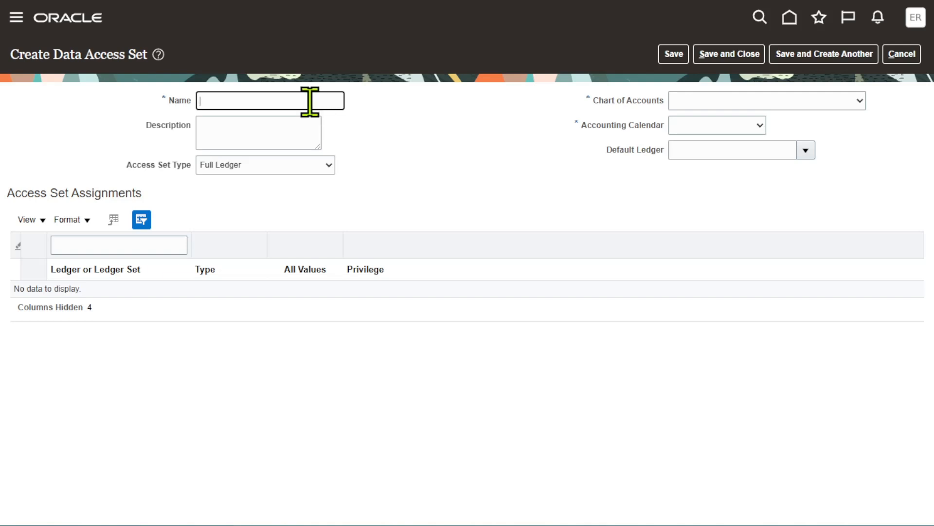
text(Erpzen Ledger Access)
drag(307, 101, 143, 101)
key(ctrl+c)
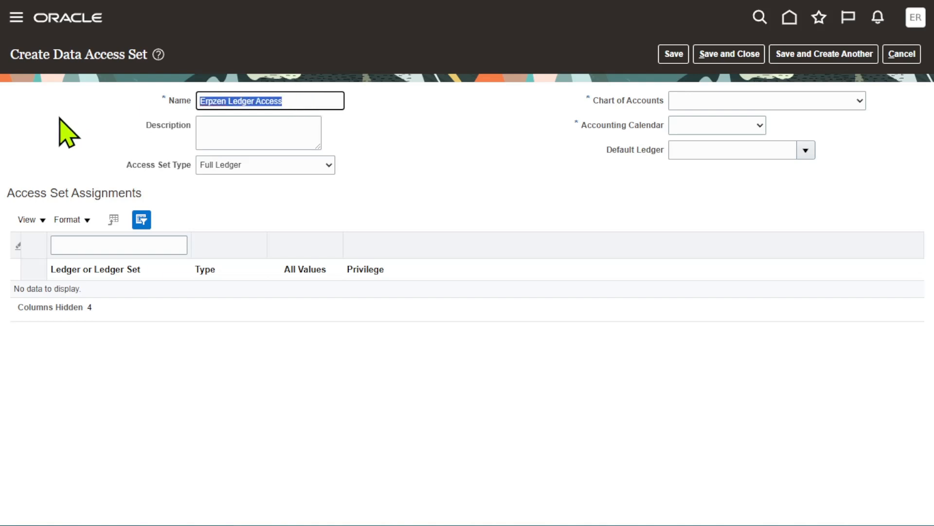
key(Tab)
key(ctrl+v)
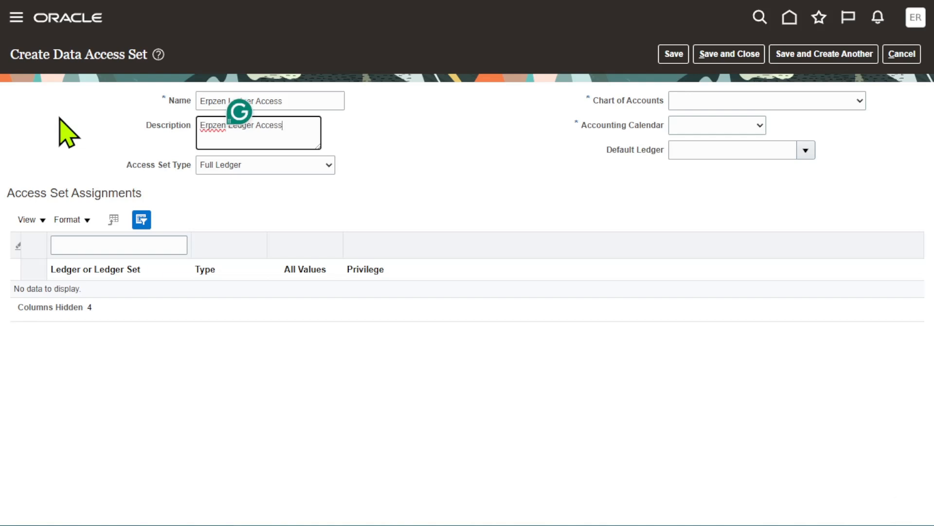
Step: Set the access set type to Full Ledger
click(328, 166)
drag(122, 167, 196, 171)
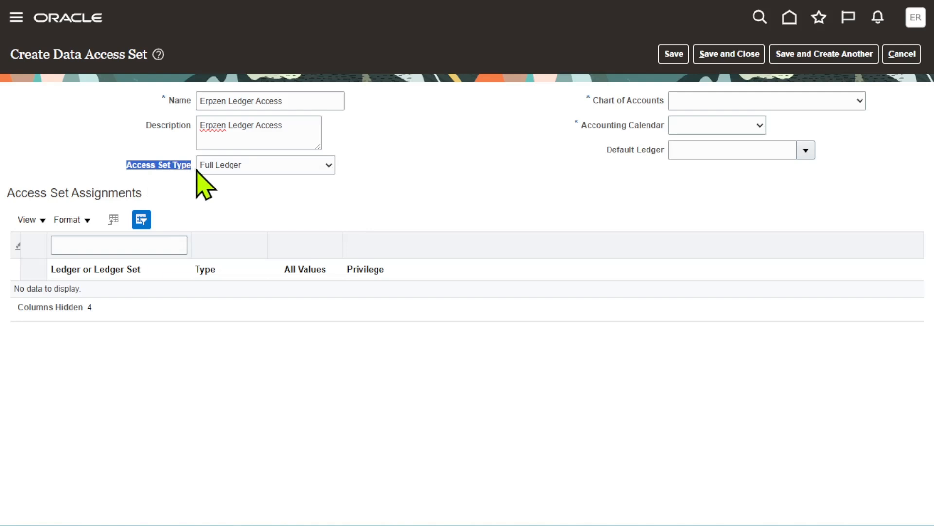
click(325, 181)
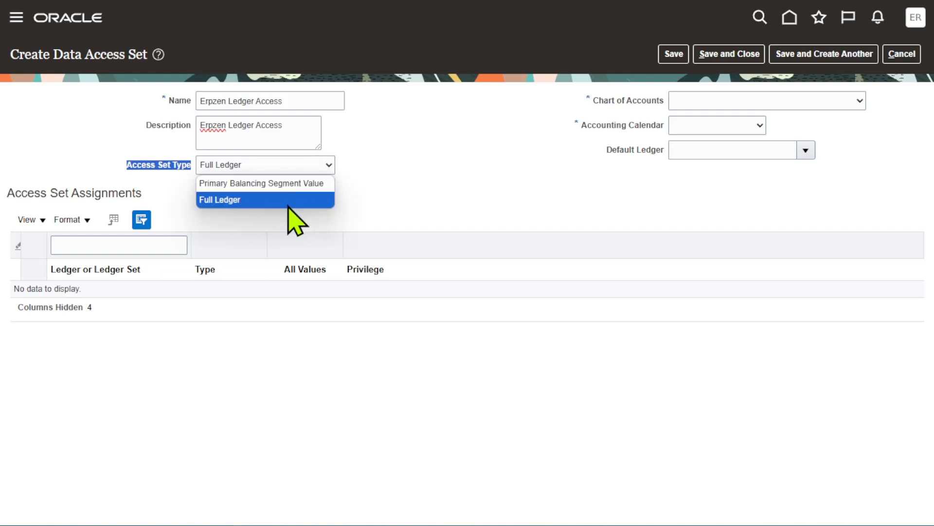
click(244, 204)
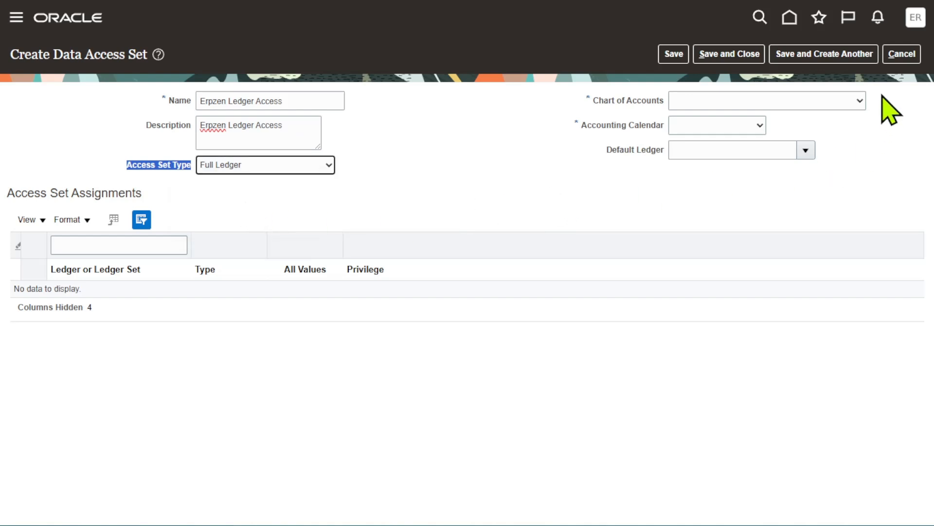
Step: Set the chart of accounts to Erpzen COA Structure Instance
click(842, 105)
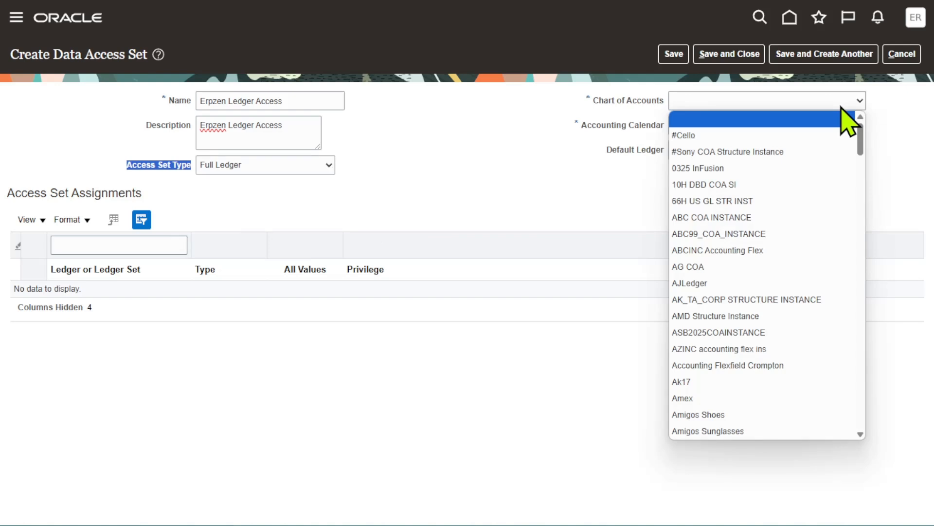
key(e)
key(r)
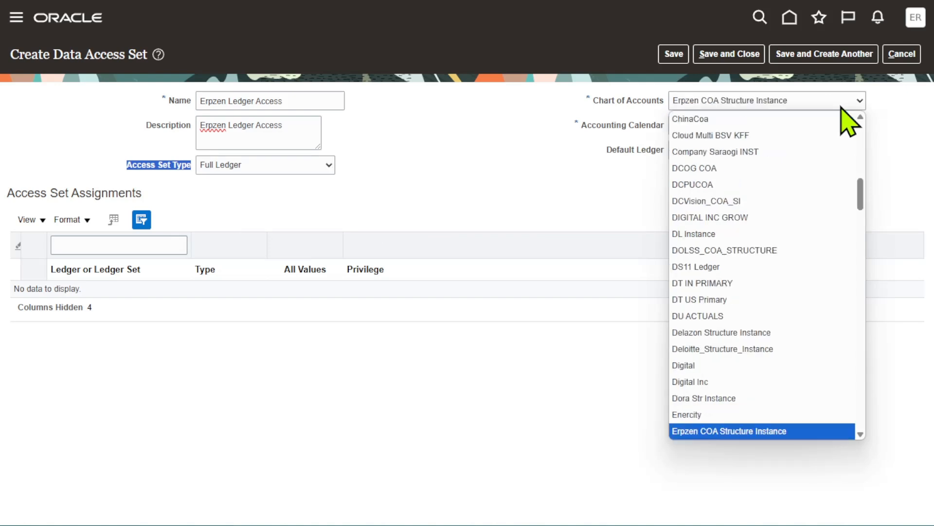
key(Up)
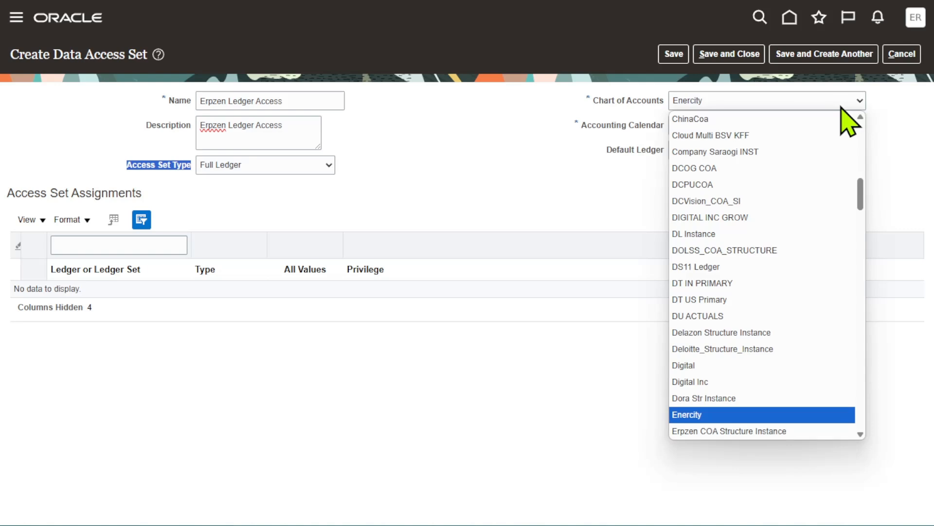
key(Down)
key(Return)
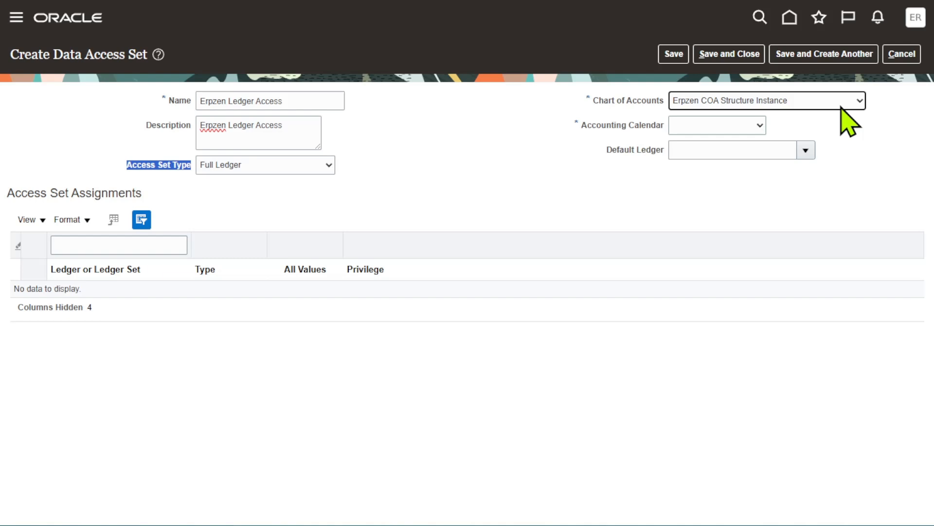
Step: Set the accounting calendar of the Erpzen Ledger Access set to Erpzen
click(757, 129)
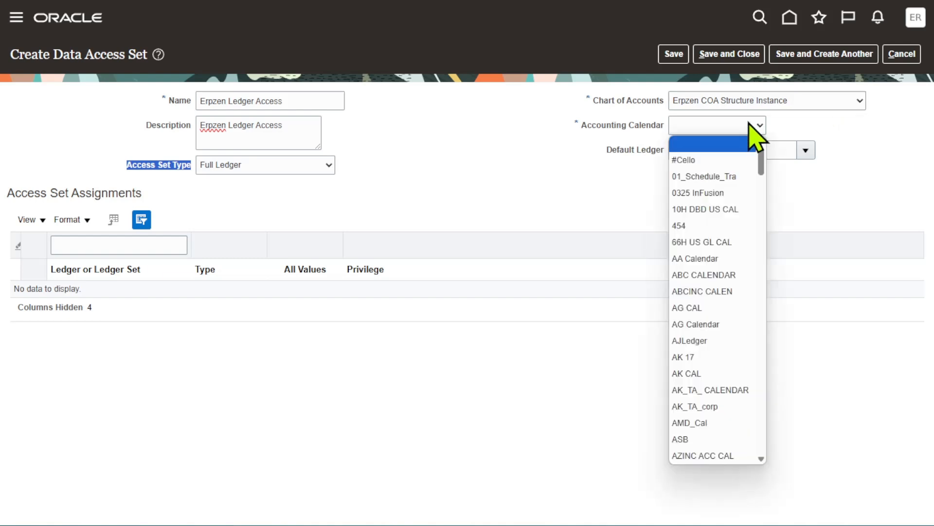
key(e)
key(Down)
key(Down)
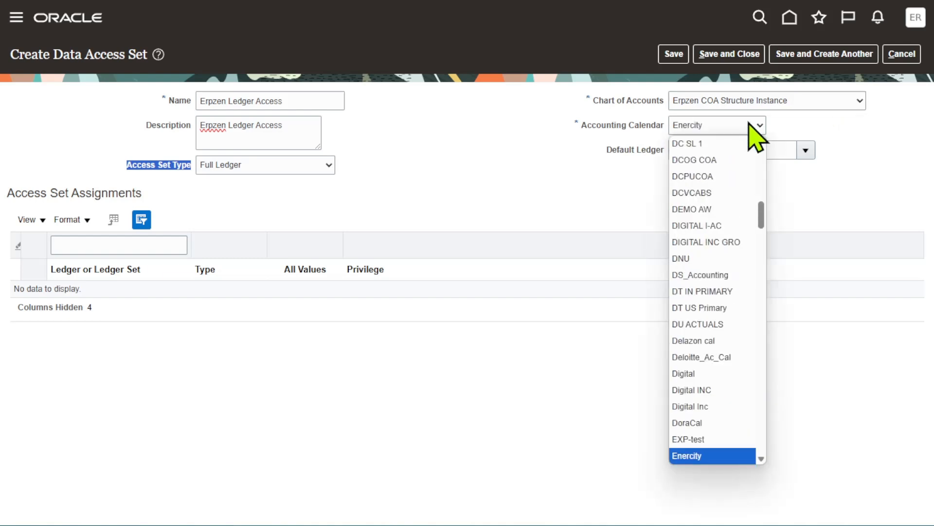
key(Return)
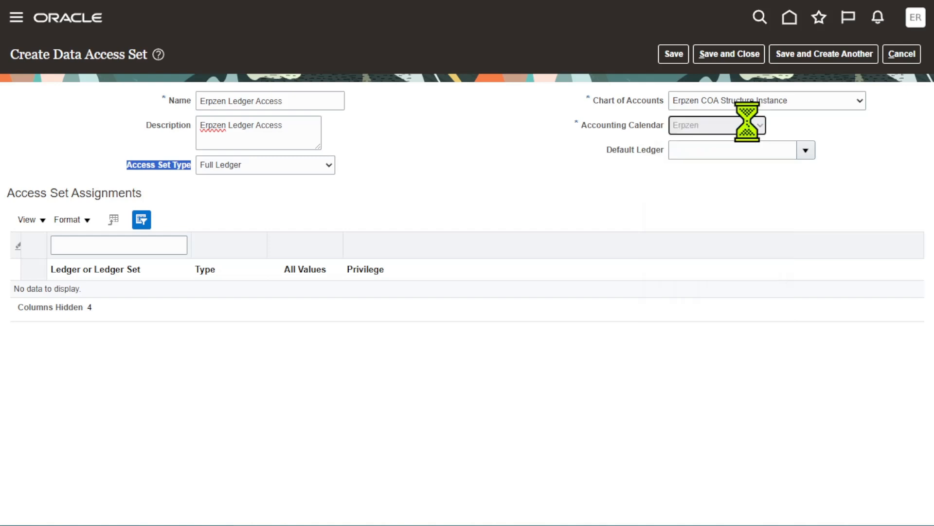
click(485, 137)
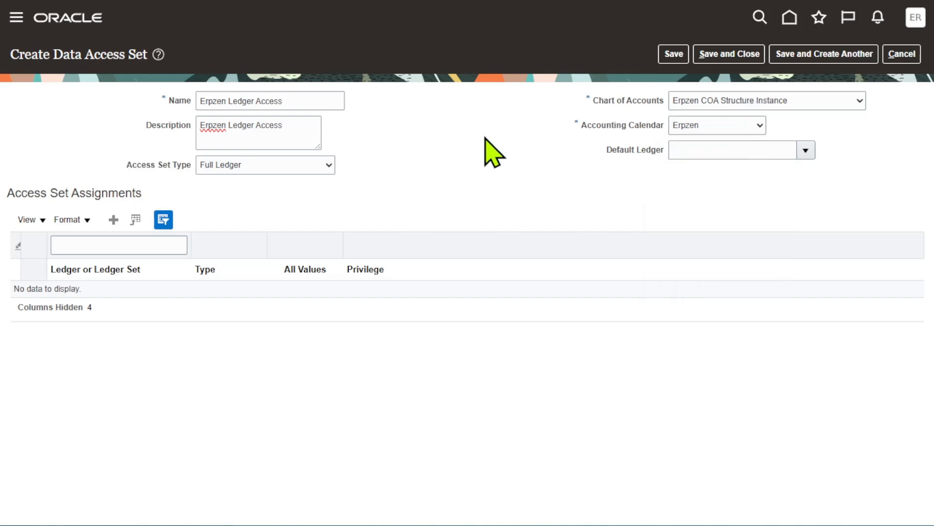
Step: Add an access set assignment for the Erpzen PL ledger with the Read and Write privilege
click(116, 222)
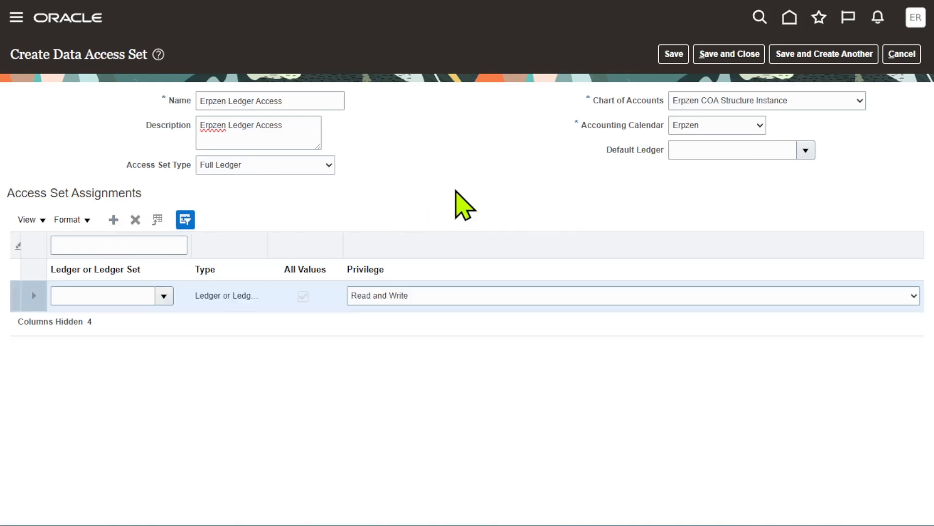
click(165, 295)
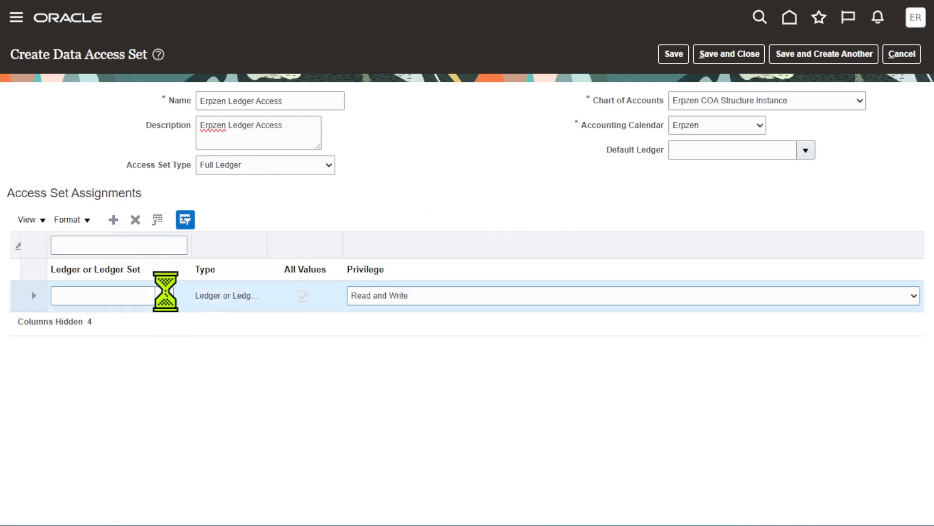
click(151, 323)
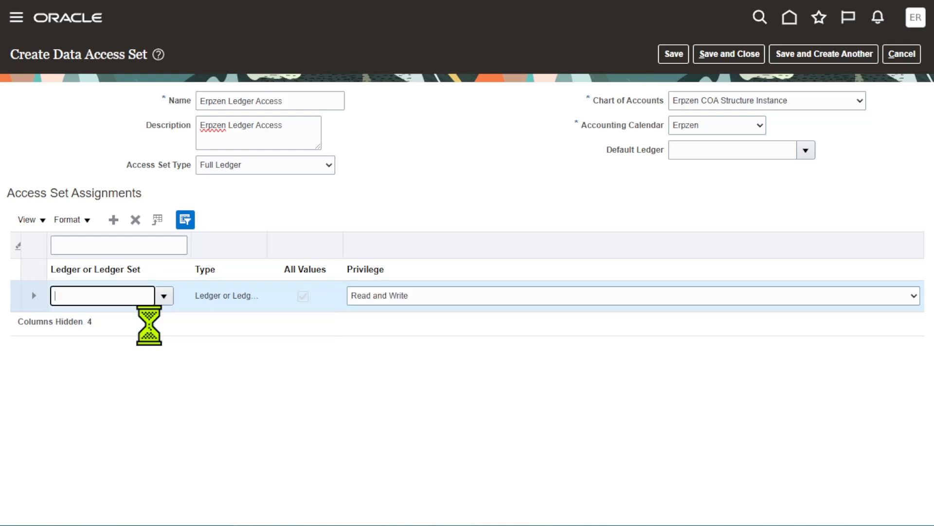
click(537, 295)
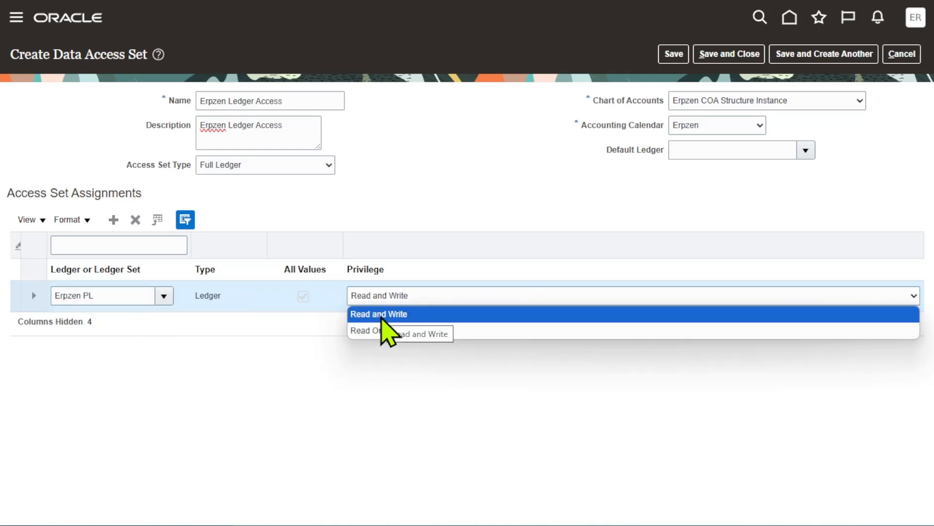
click(382, 316)
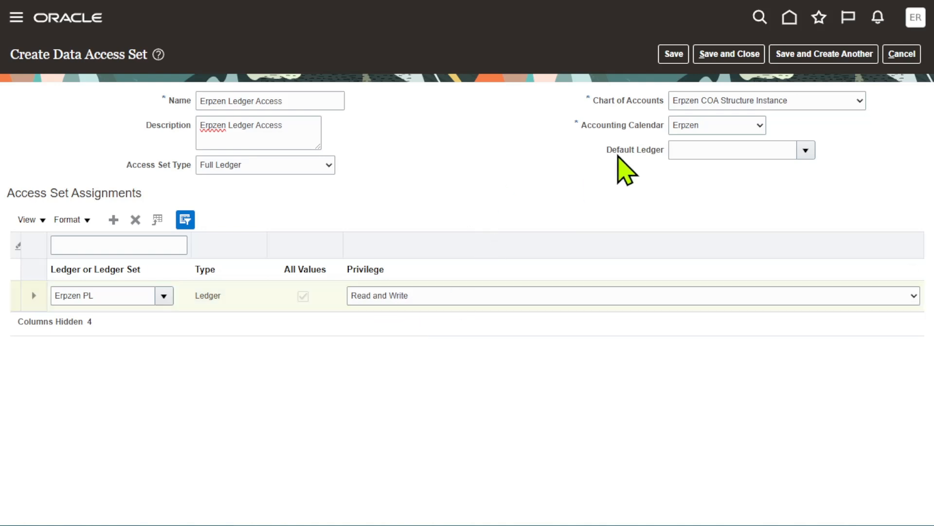
Step: Save and close the Erpzen Ledger Access set and locate its entry in the list of data access sets
click(677, 55)
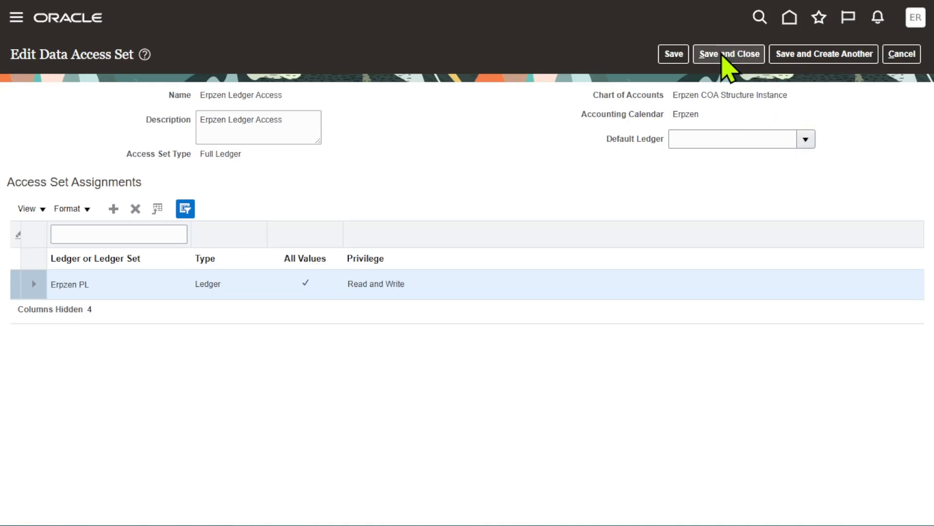
click(722, 54)
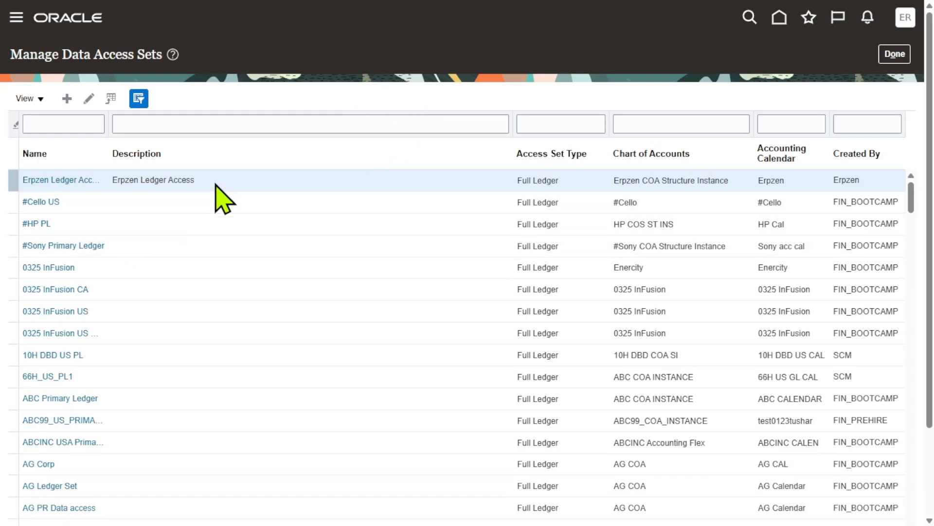
drag(209, 183, 109, 190)
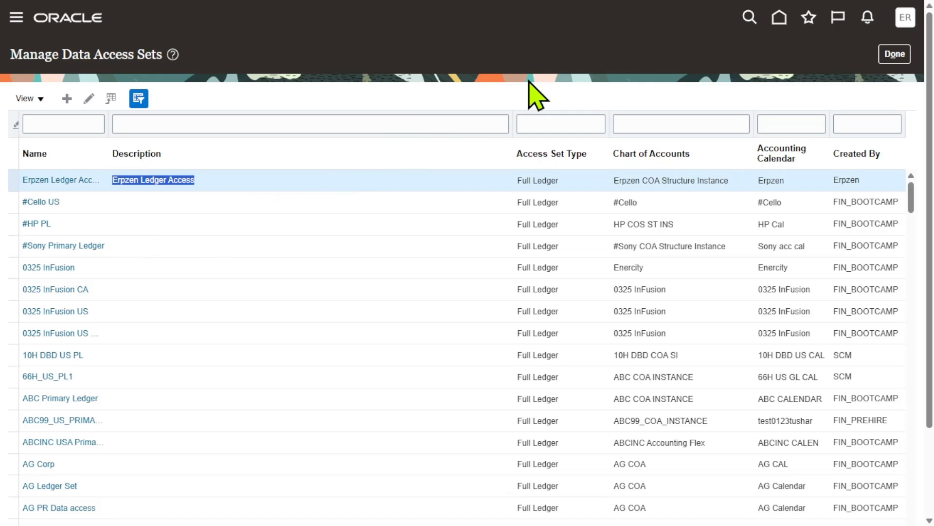
Step: Start another data access set and name it "Erpzen PBSV"
click(68, 99)
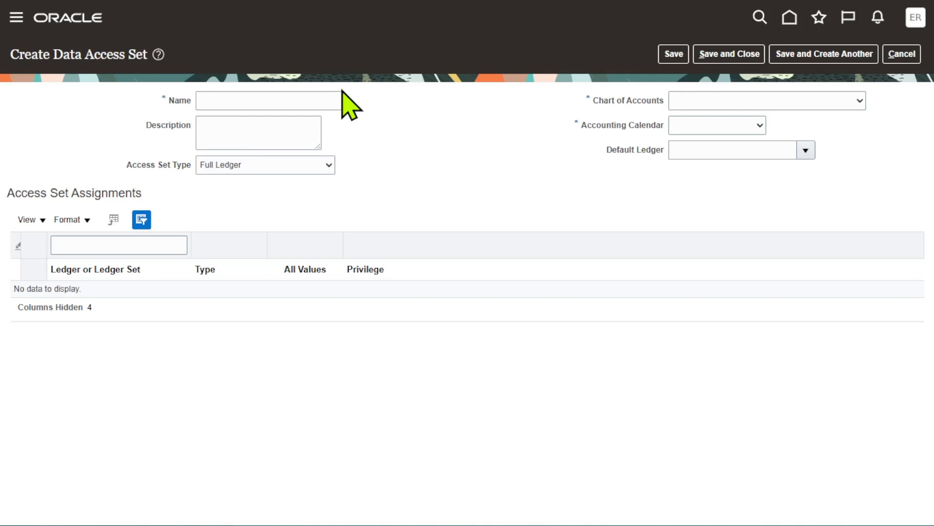
click(271, 104)
text(Er)
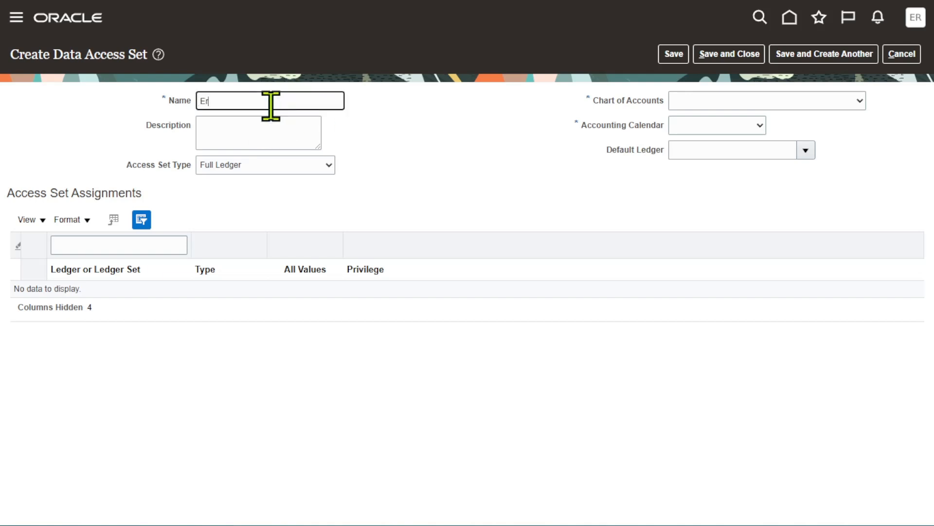
text(pzen PBSV)
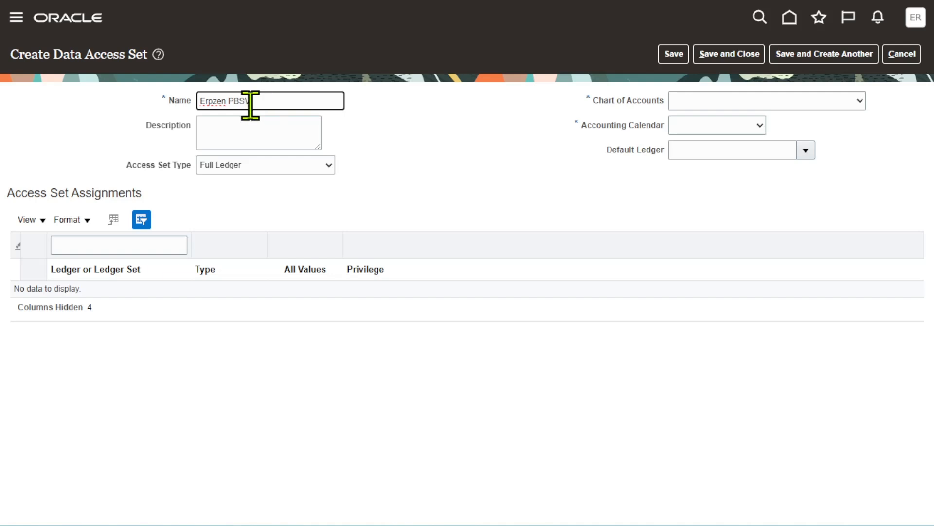
click(485, 198)
double_click(302, 96)
click(411, 142)
Step: Enter "Erpzen Primary Balancing Segment Value" as the description of the new data access set
click(313, 121)
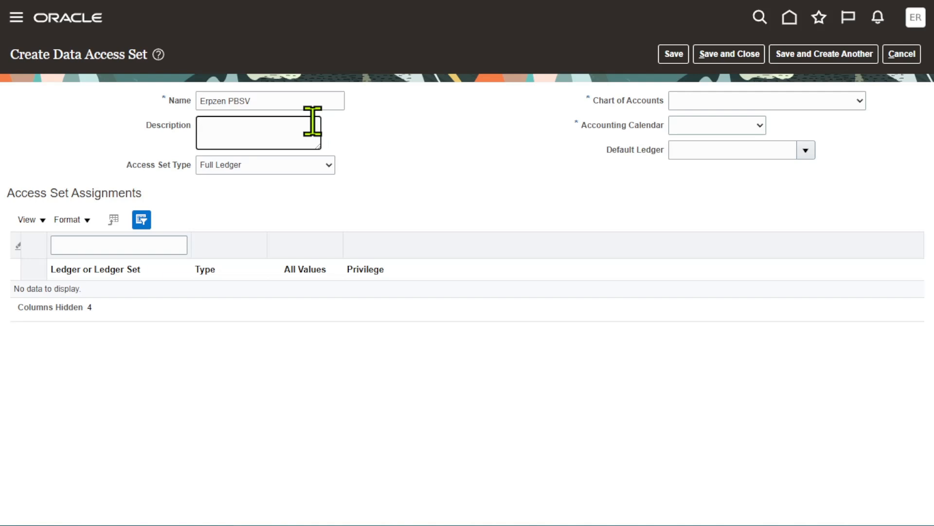
text(Erpzen )
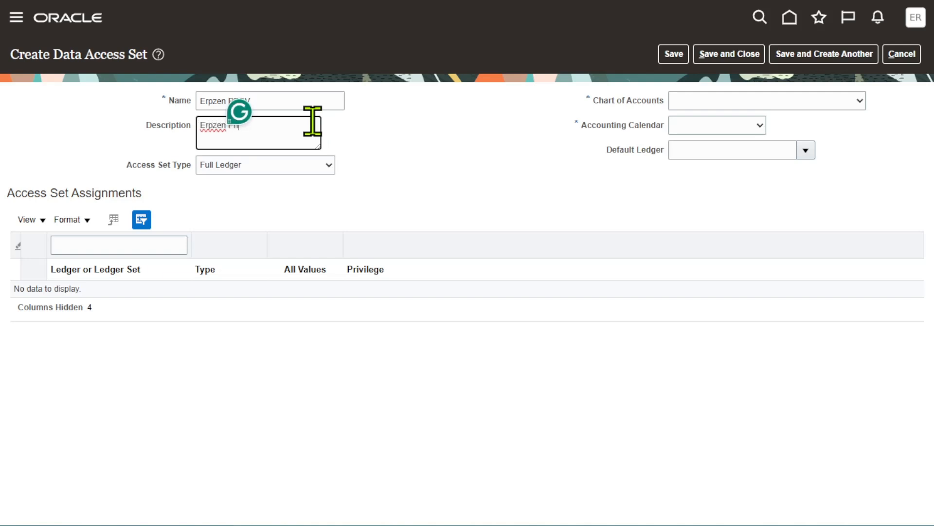
text(Primary Balancing Segment Value)
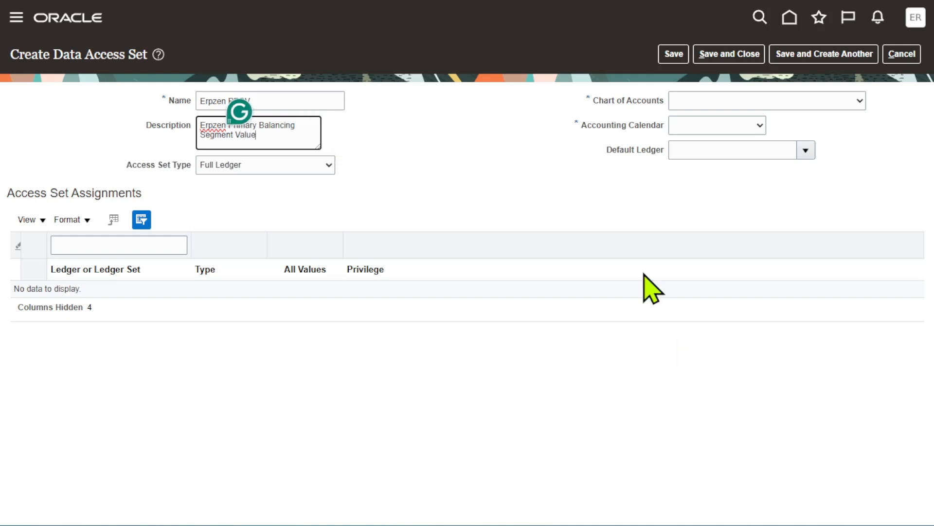
click(459, 139)
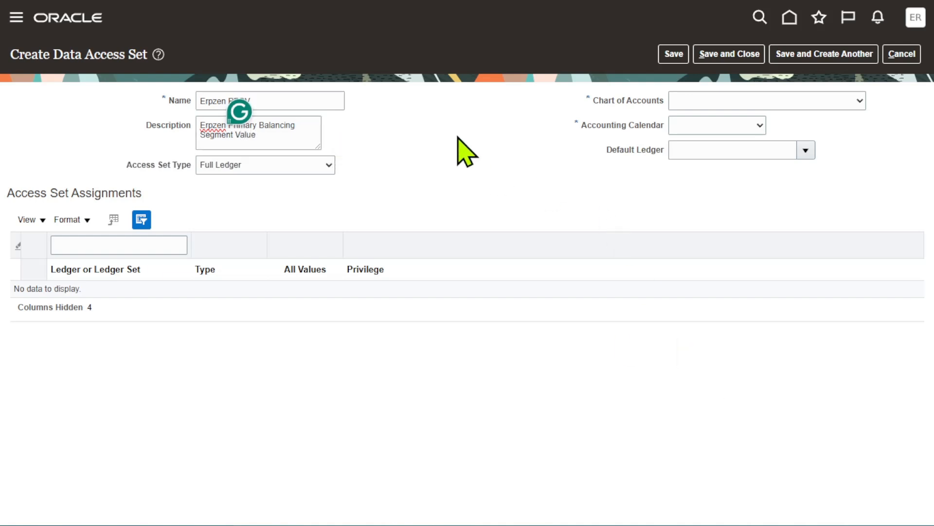
Step: Set the access set type to Primary Balancing Segment Value and the chart of accounts to Erpzen COA Structure Instance
click(314, 164)
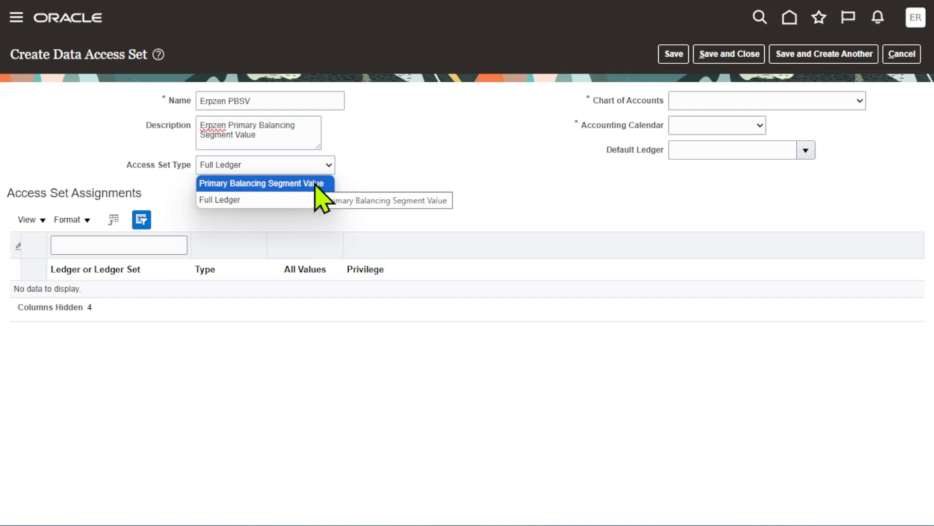
click(317, 184)
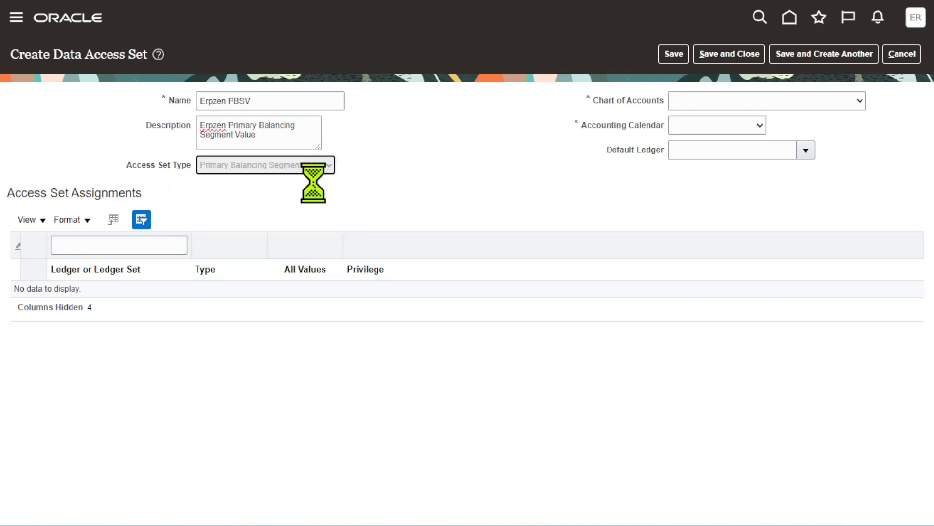
click(859, 102)
text(ercity)
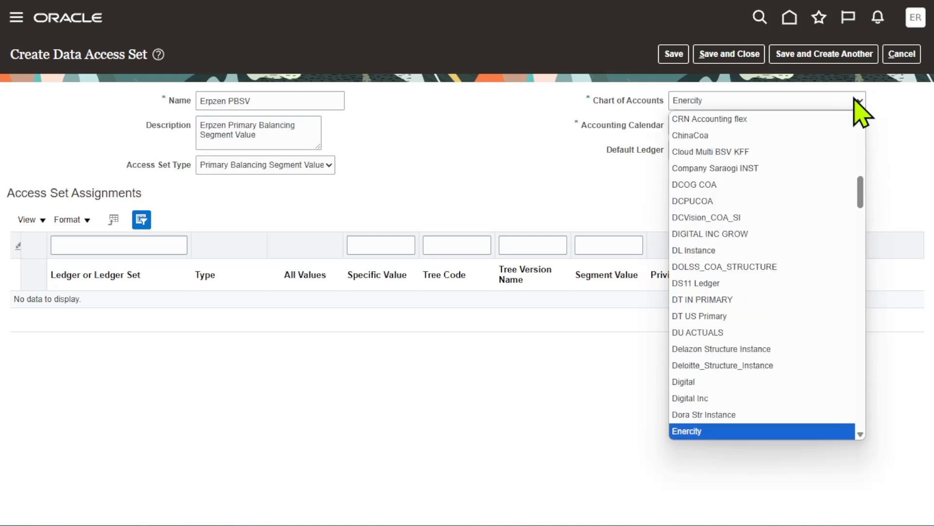
key(Return)
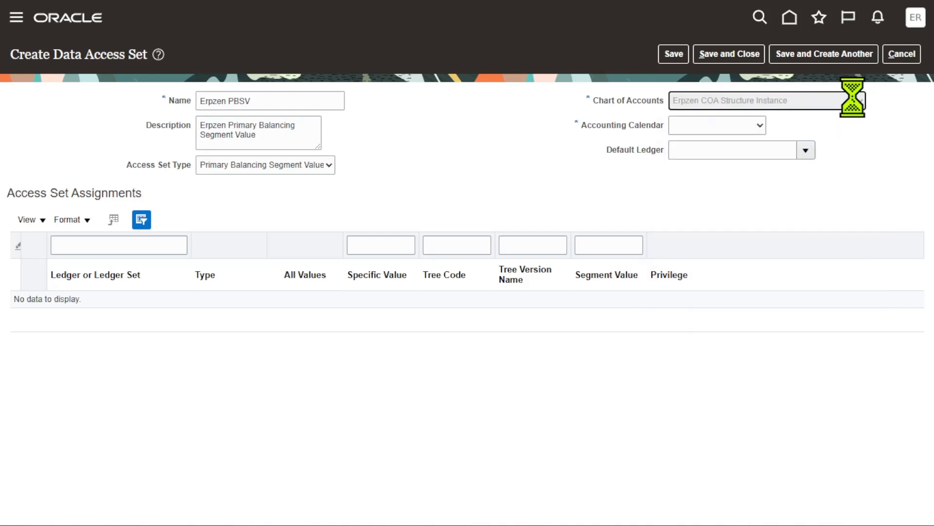
Step: Set the accounting calendar of the Erpzen PBSV data access set to Erpzen
click(735, 124)
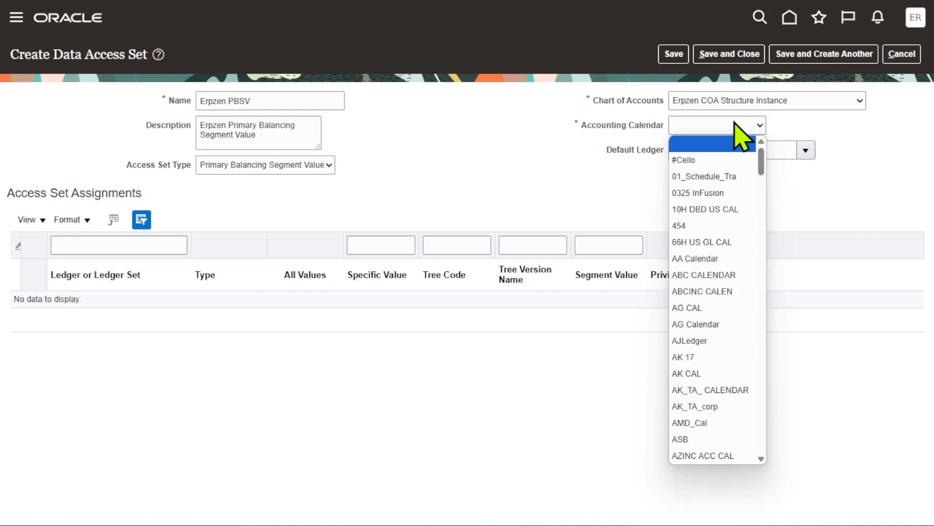
text(ercity)
key(Down)
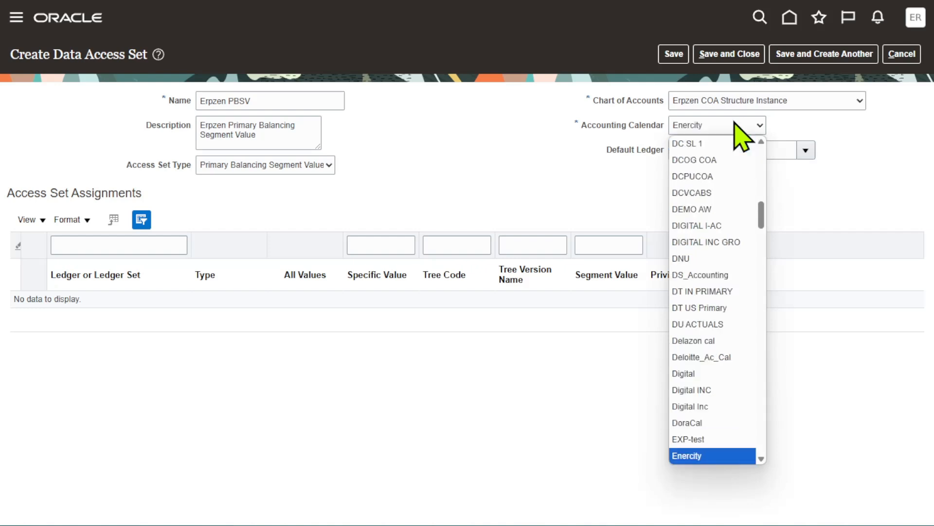
key(Down)
key(Return)
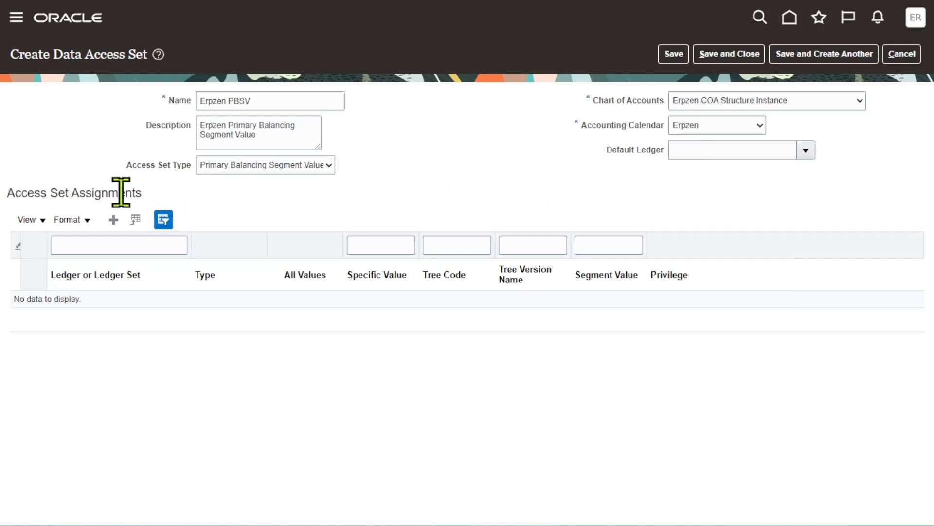
Step: Add an access set assignment for the Erpzen PL ledger to the Erpzen PBSV set
click(114, 220)
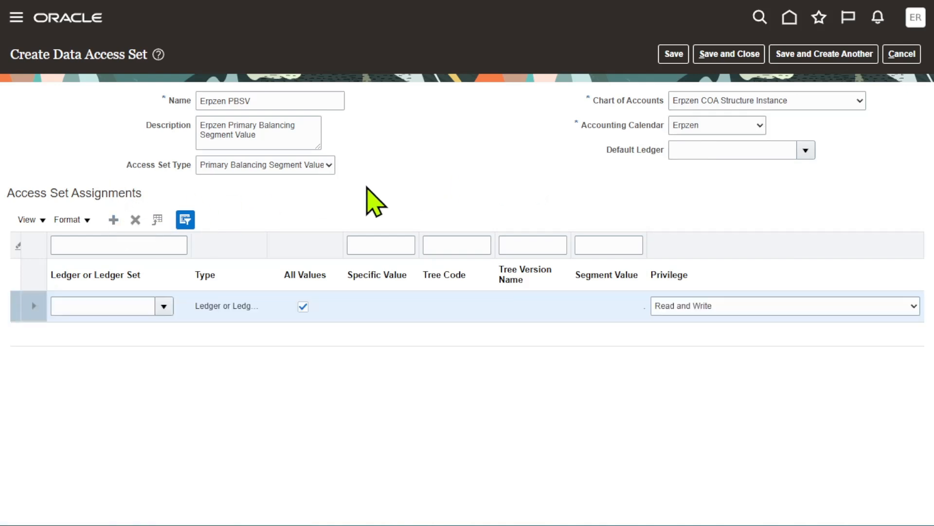
click(165, 307)
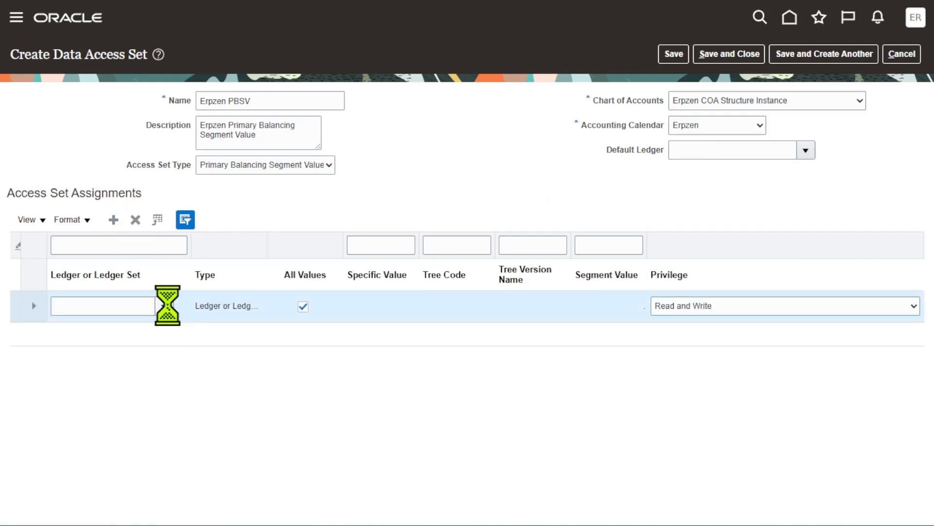
click(222, 335)
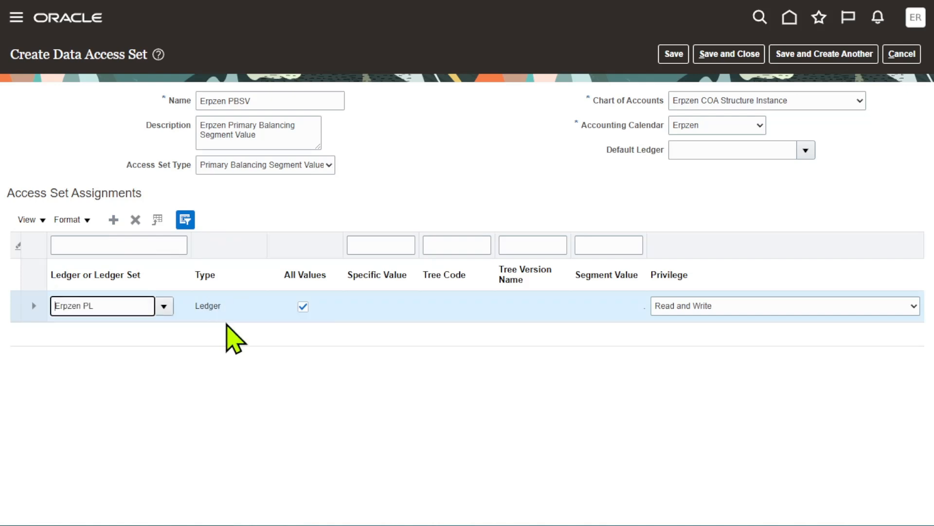
Step: Restrict the Erpzen PL assignment to the single segment value 101 (Paris) instead of all values
click(303, 306)
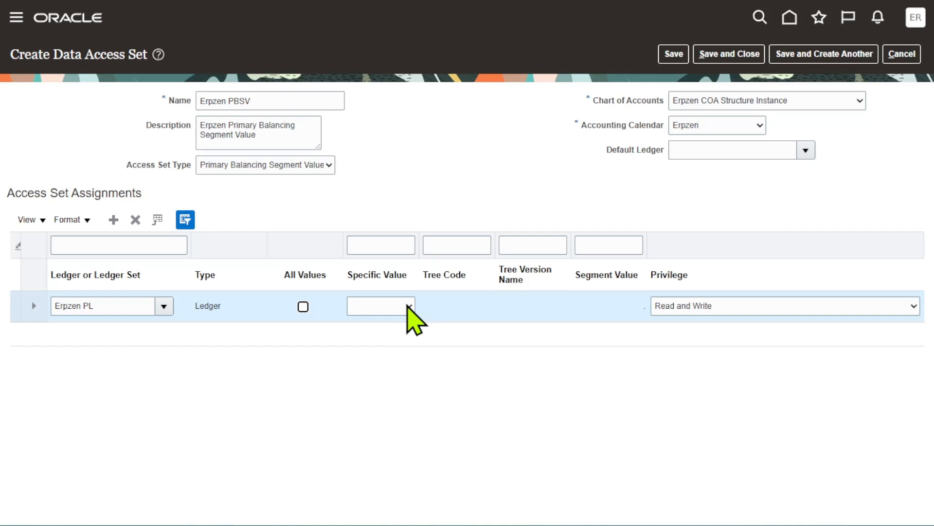
click(409, 306)
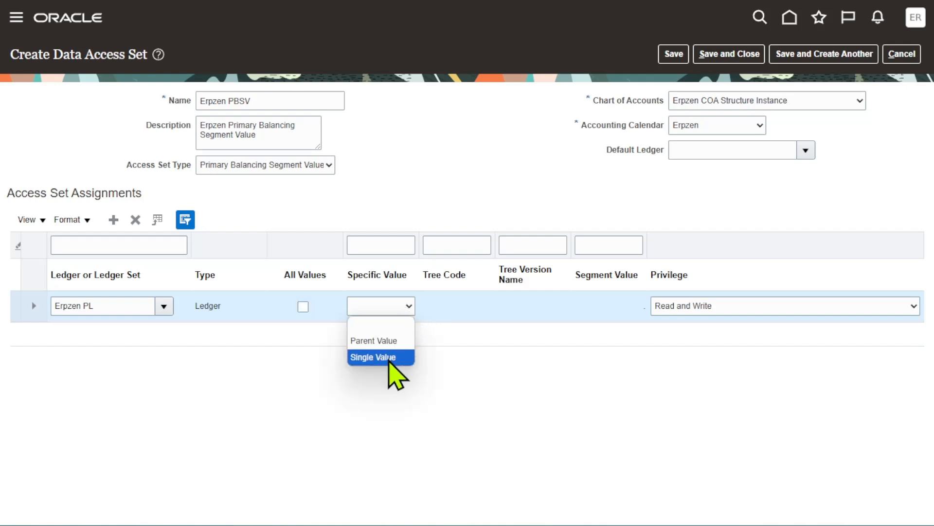
click(387, 359)
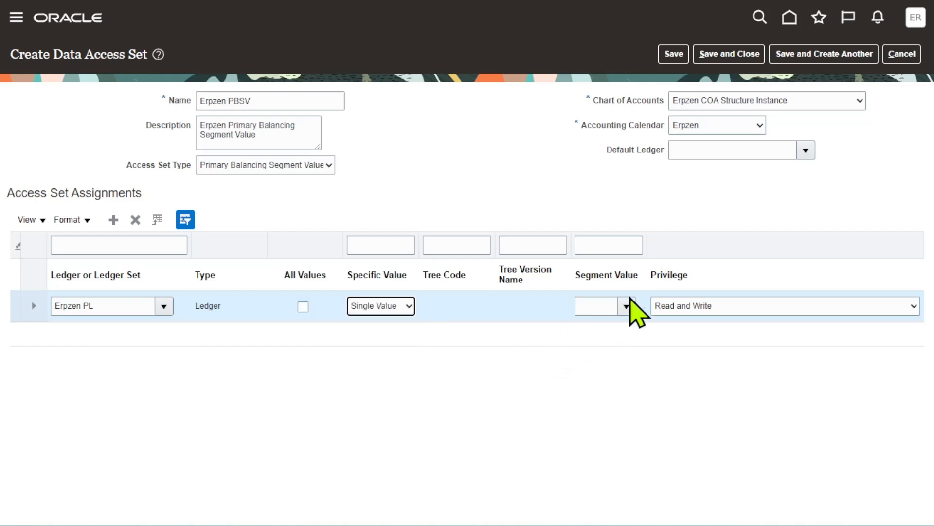
click(629, 305)
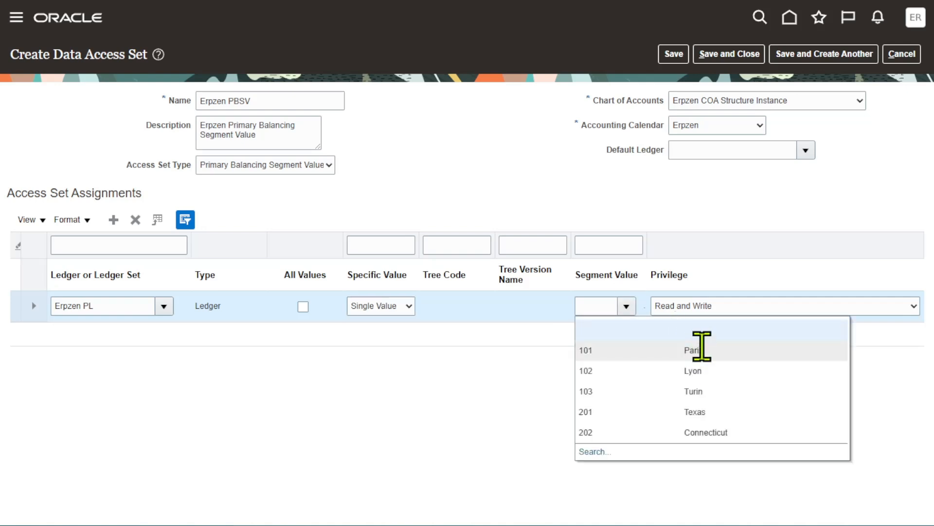
click(701, 349)
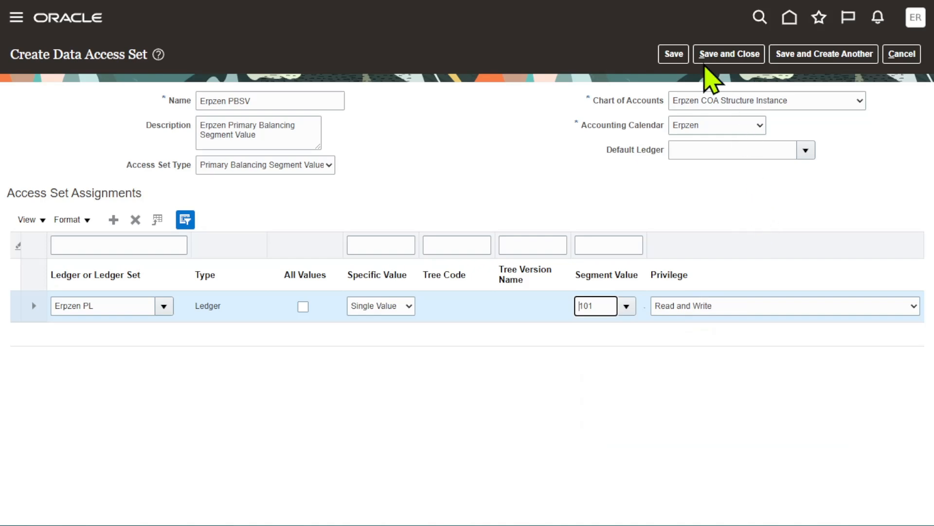
Step: Save the Erpzen PBSV data access set and return to the list of data access sets
click(667, 56)
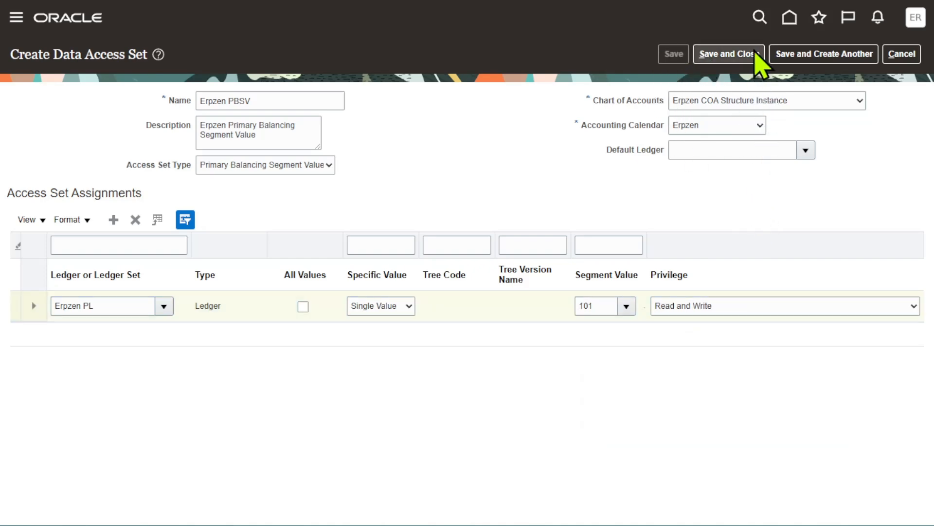
click(732, 54)
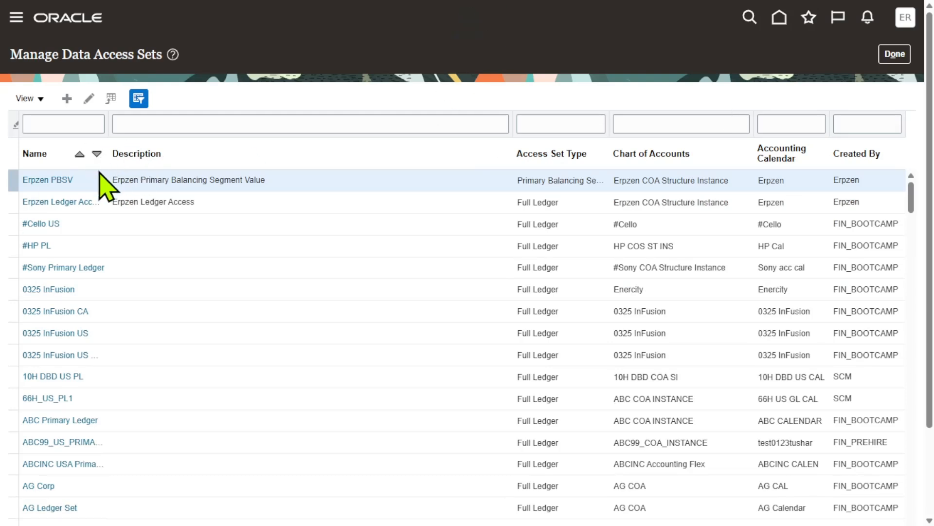
drag(74, 179, 22, 178)
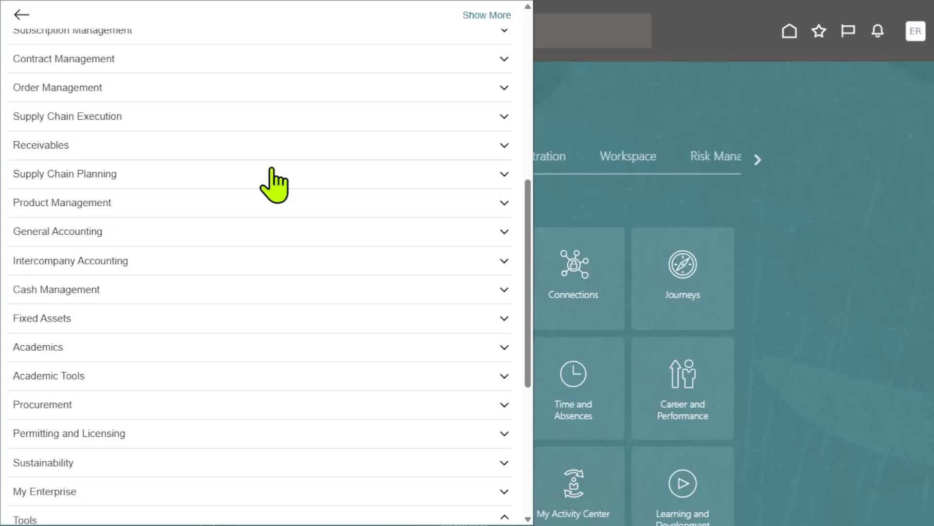
Step: Open the user accounts page of the Security Console
click(614, 118)
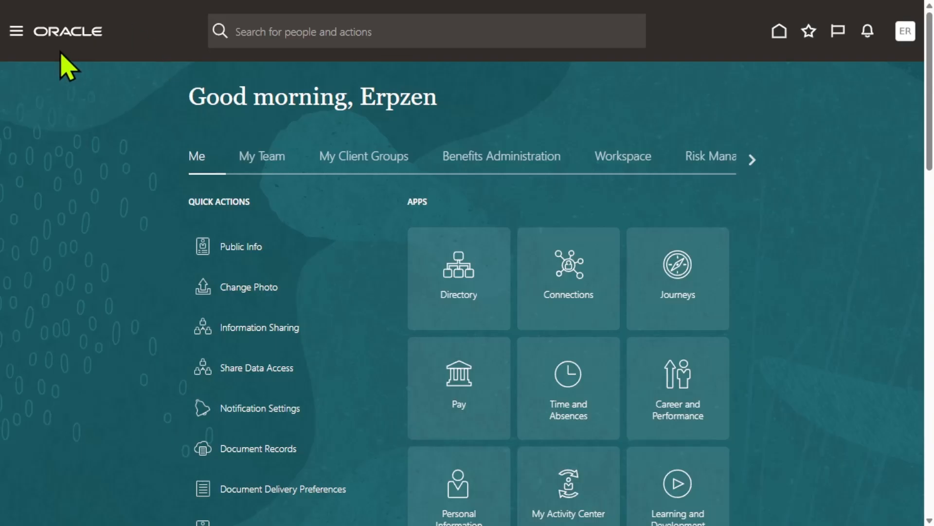
click(16, 31)
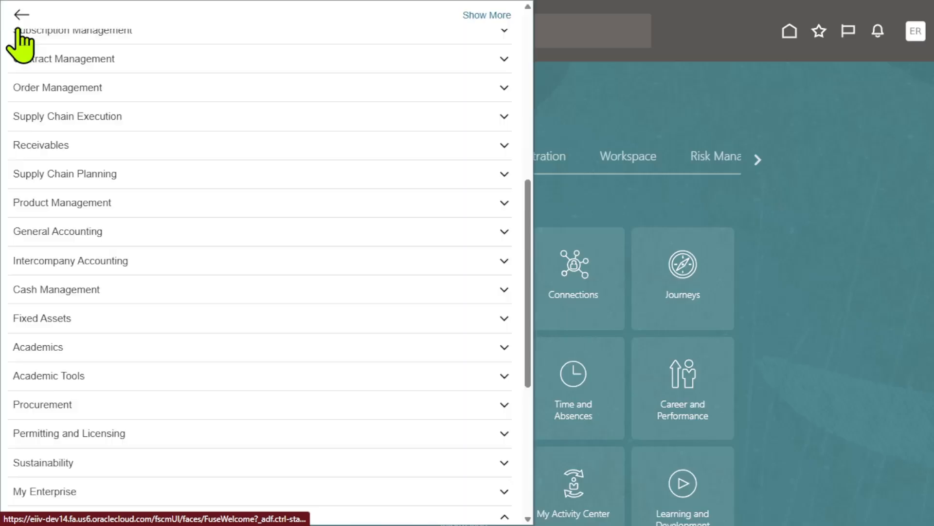
scroll(125, 333, down, 3)
scroll(125, 334, down, 3)
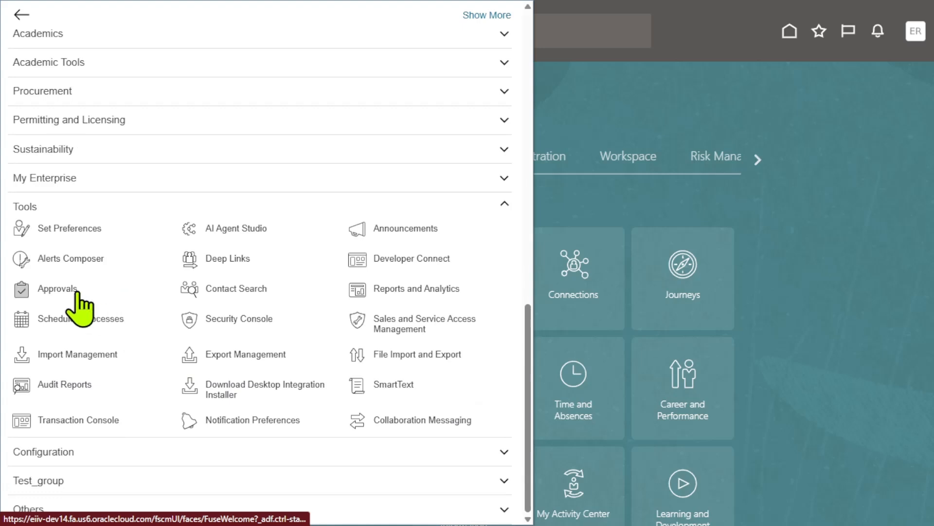
click(210, 316)
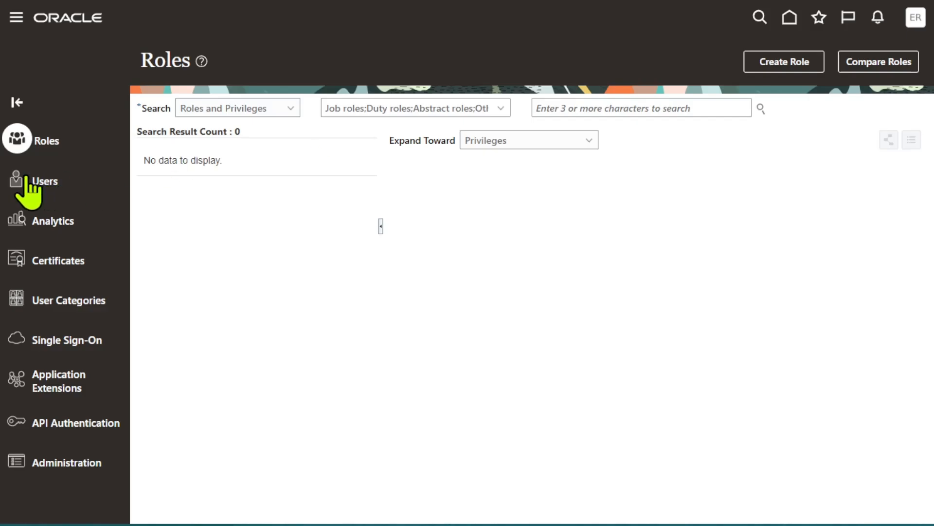
click(20, 180)
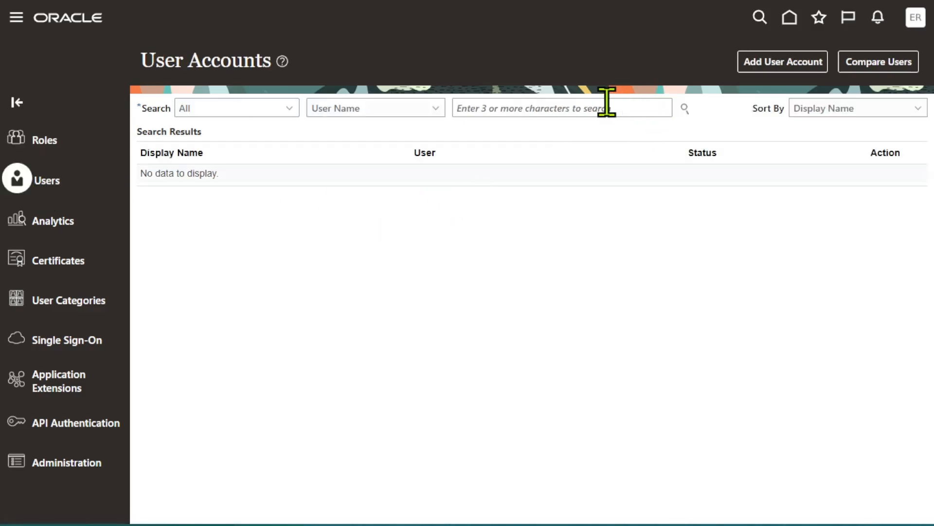
Step: Search the user accounts for the restricted user by entering the person's name
click(589, 111)
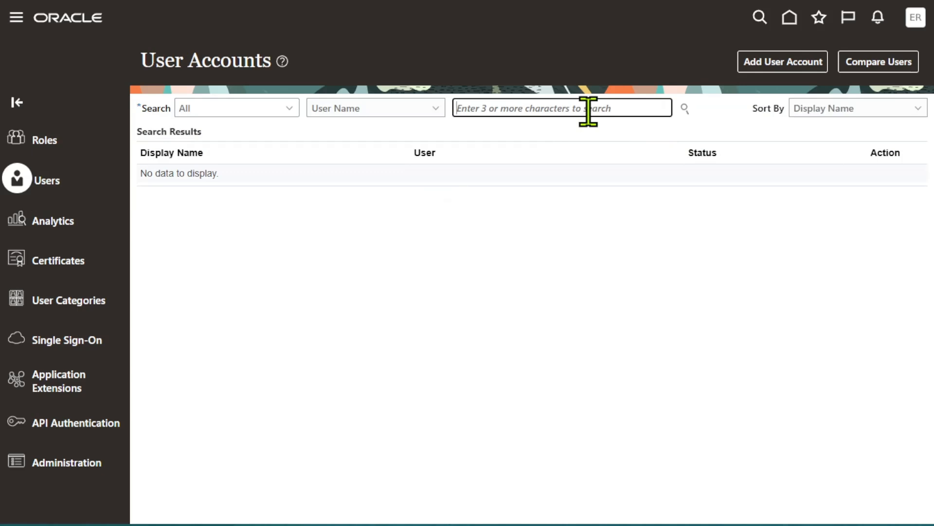
text(O)
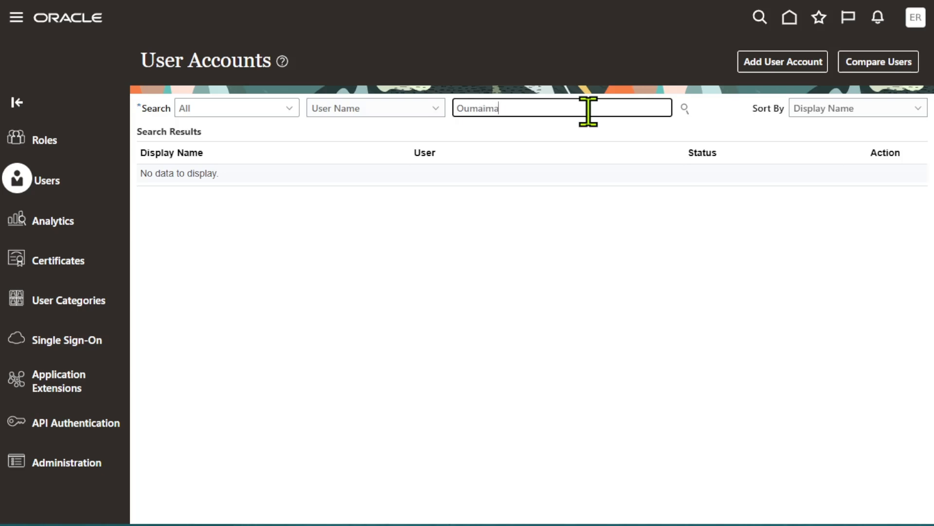
text(umaima)
key(Return)
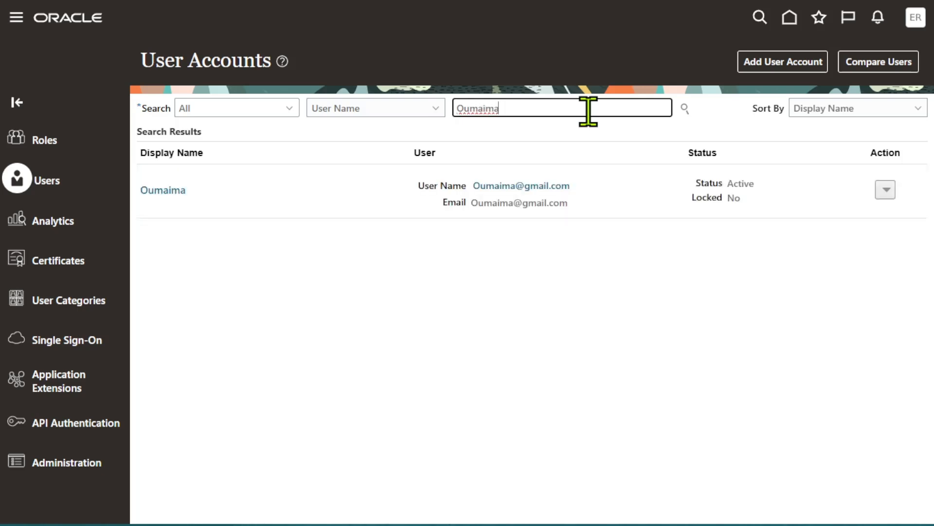
Step: Open the account details of the user found and examine the assigned roles
click(522, 186)
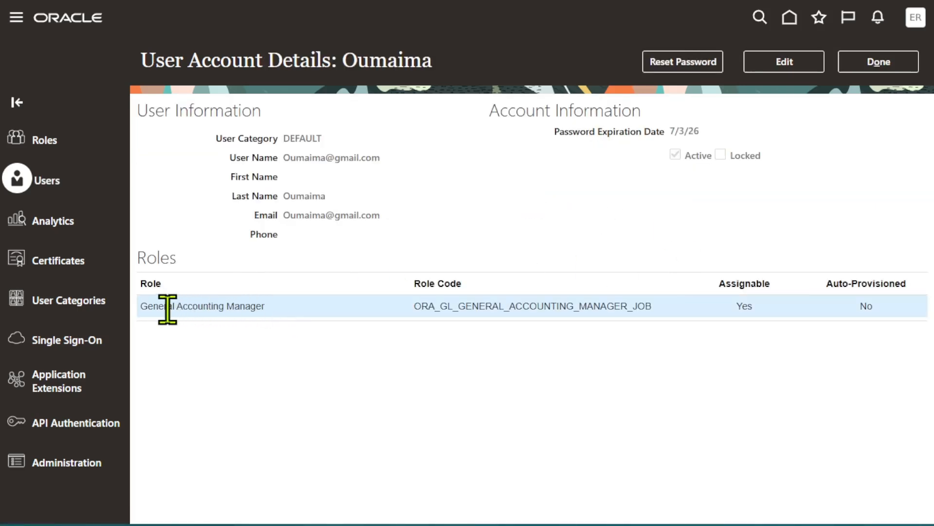
drag(285, 317, 143, 303)
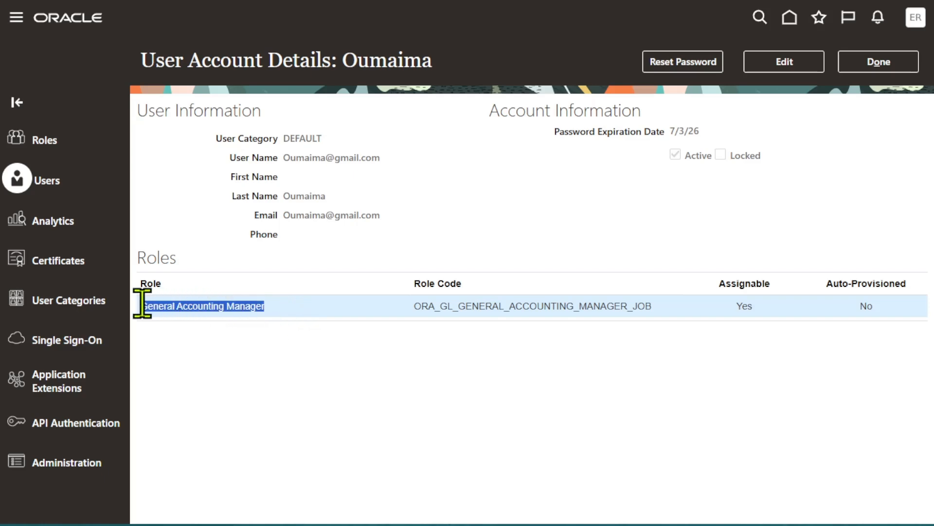
click(879, 61)
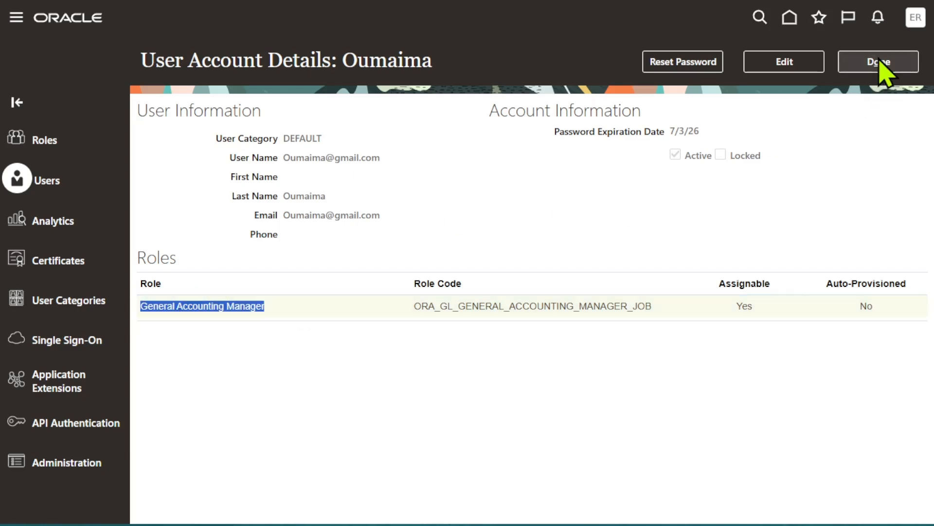
Step: Find the setup task "Manage data access for users" in the Financials setup and open it
click(916, 19)
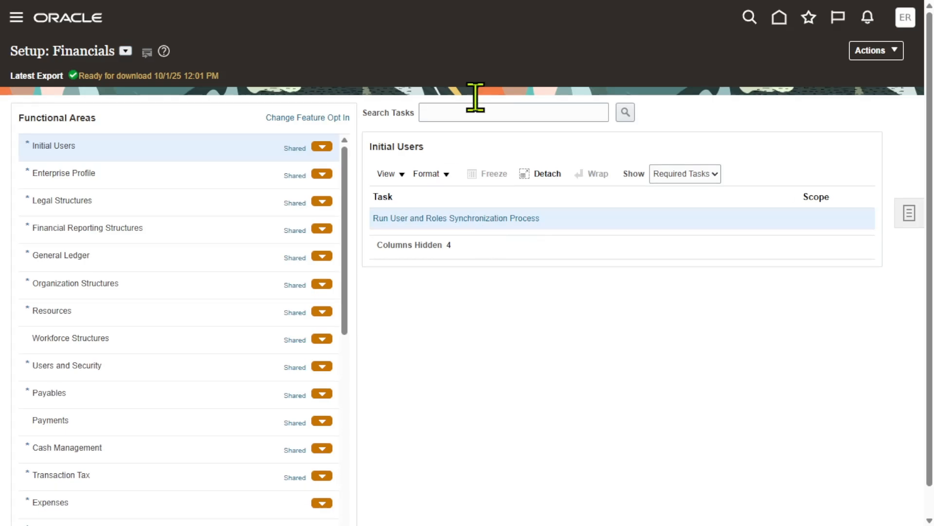
click(483, 108)
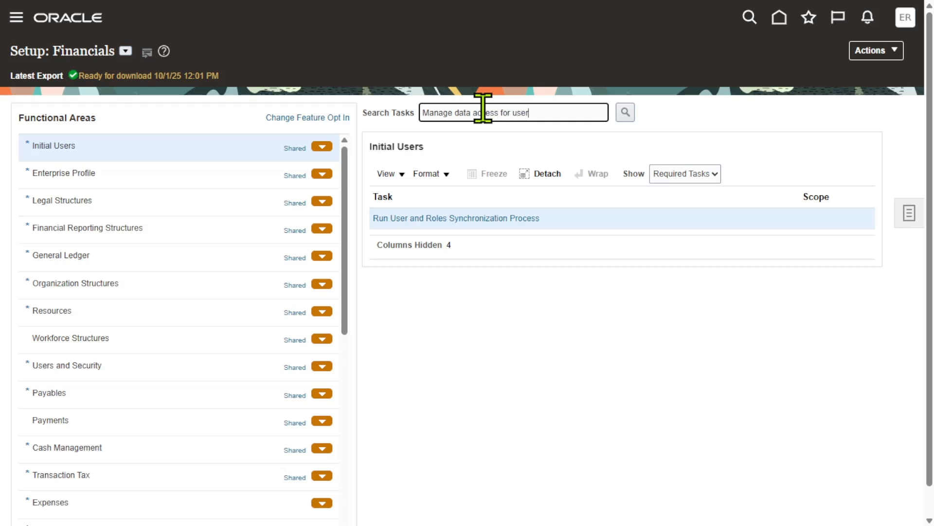
key(Return)
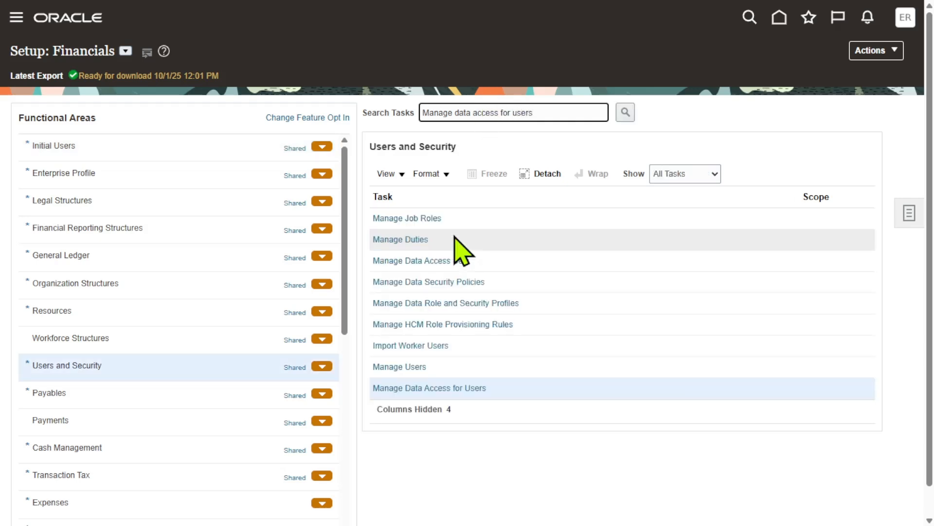
click(448, 388)
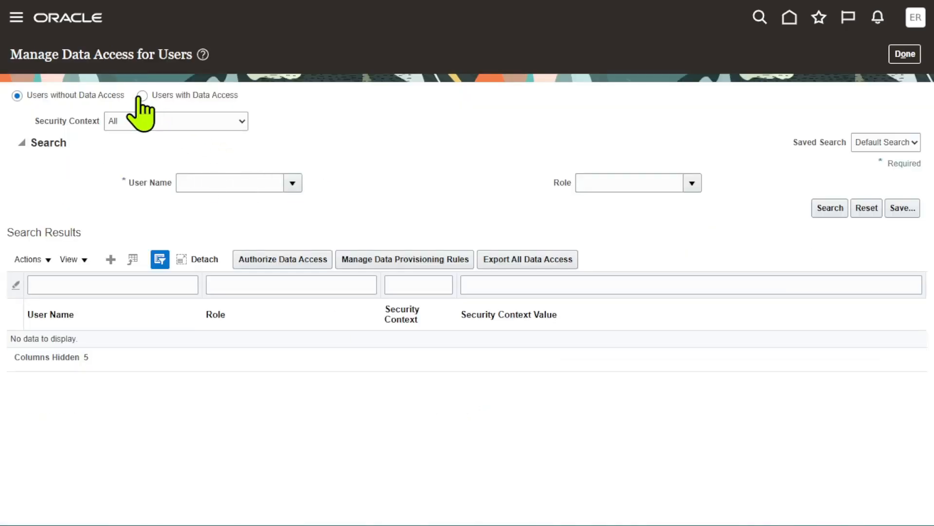
Step: Look up the user by name among users with data access and run the search for that user's assignments
click(305, 184)
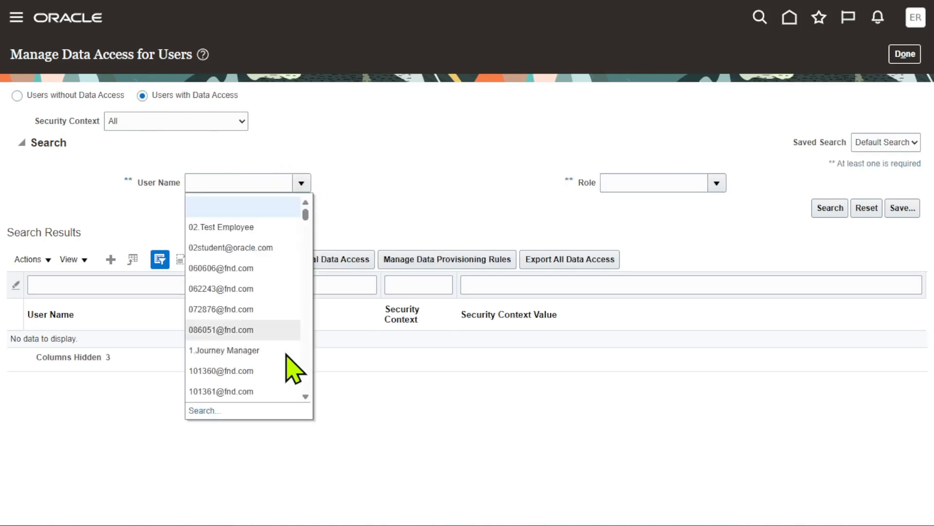
click(202, 408)
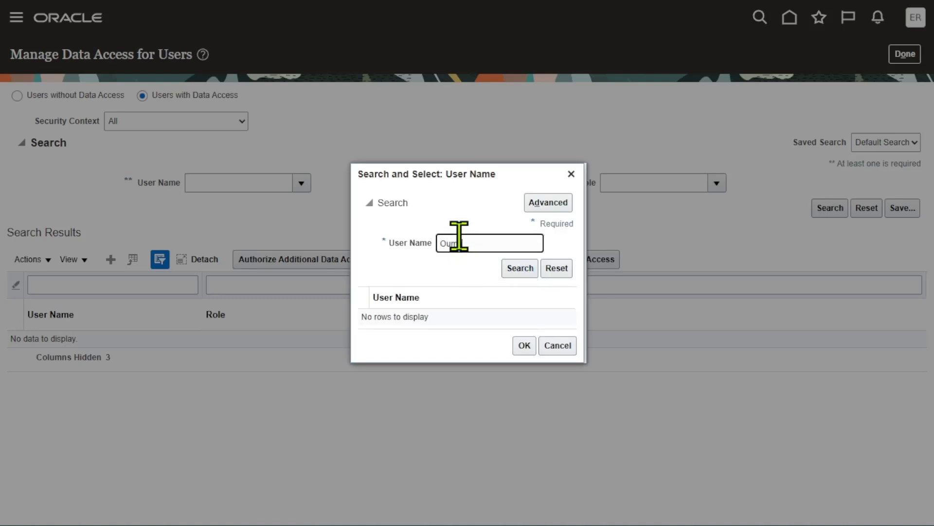
click(521, 268)
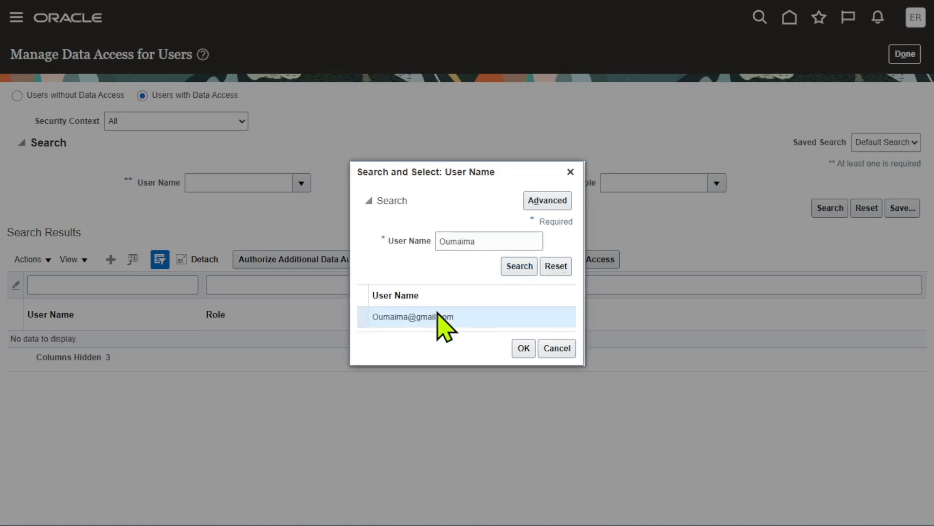
click(521, 351)
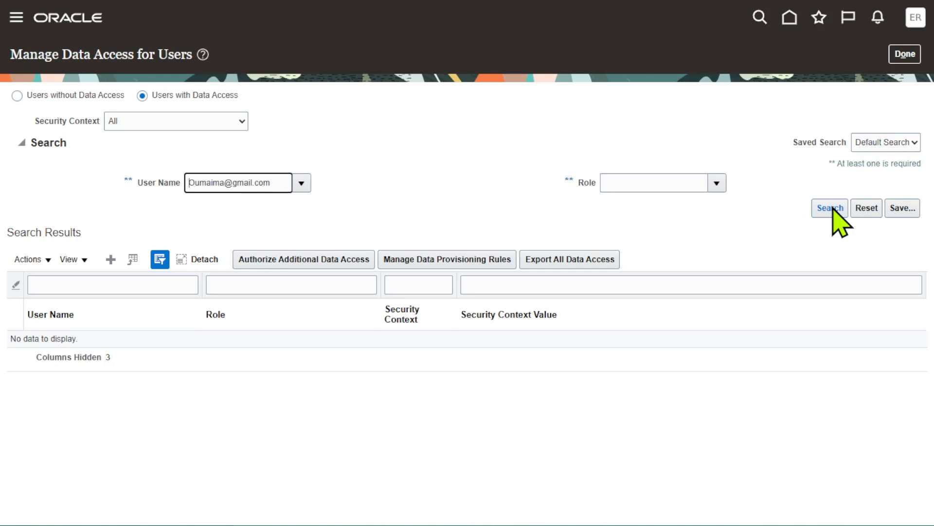
click(832, 208)
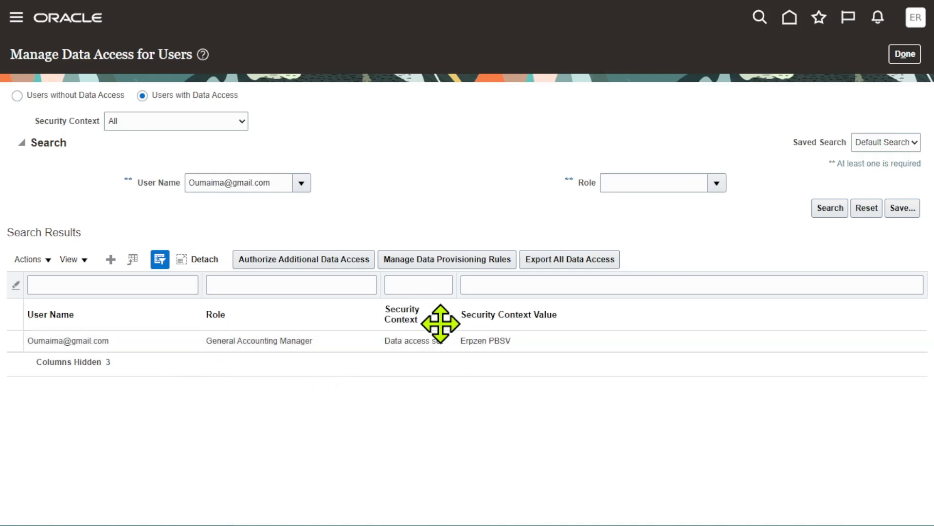
Step: Examine the security context value assigned to the user's General Accounting Manager role
click(528, 341)
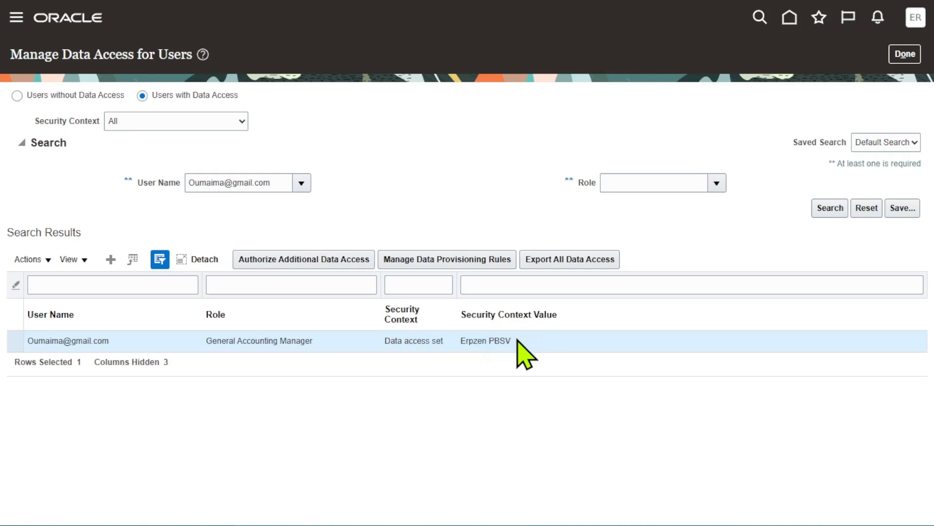
drag(517, 340, 461, 342)
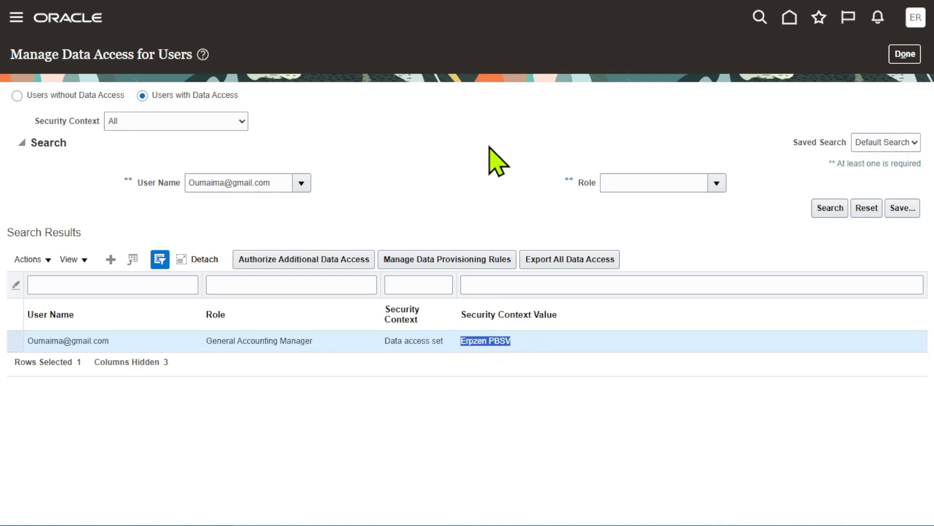
click(443, 183)
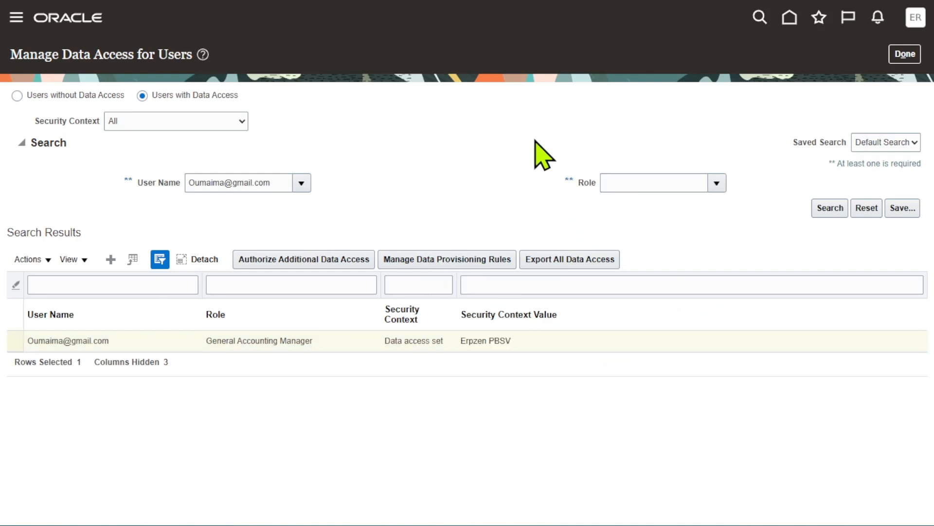
Step: Switch to the browser session signed in as the restricted user and examine the General Accounting work areas available there
key(alt+Tab)
key(Tab)
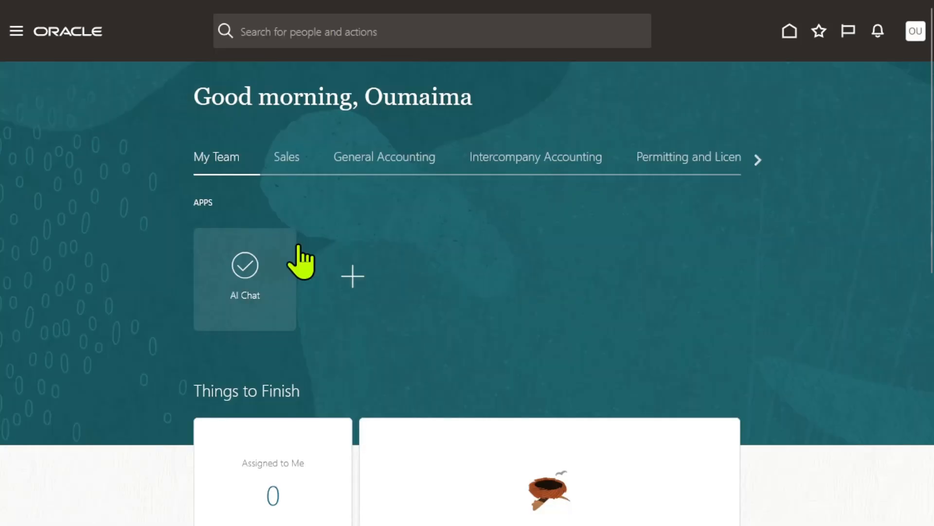
drag(495, 115, 197, 98)
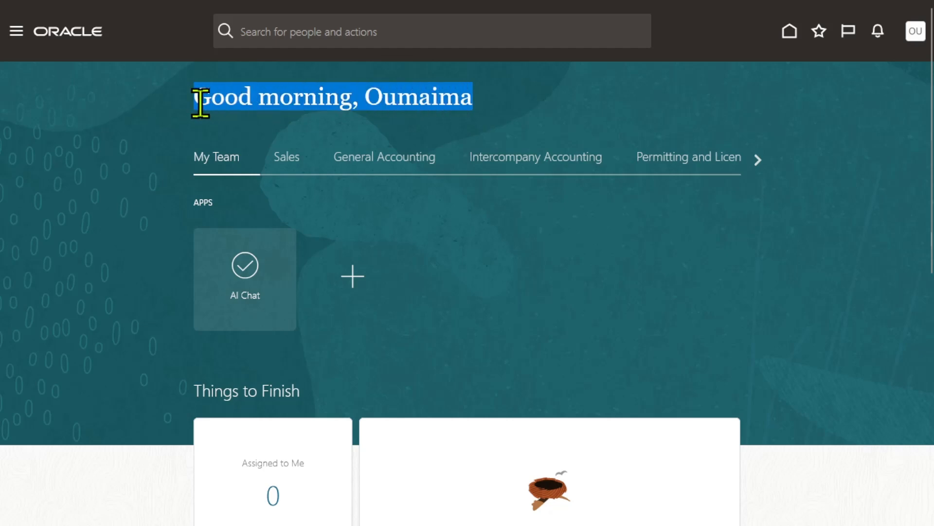
click(15, 30)
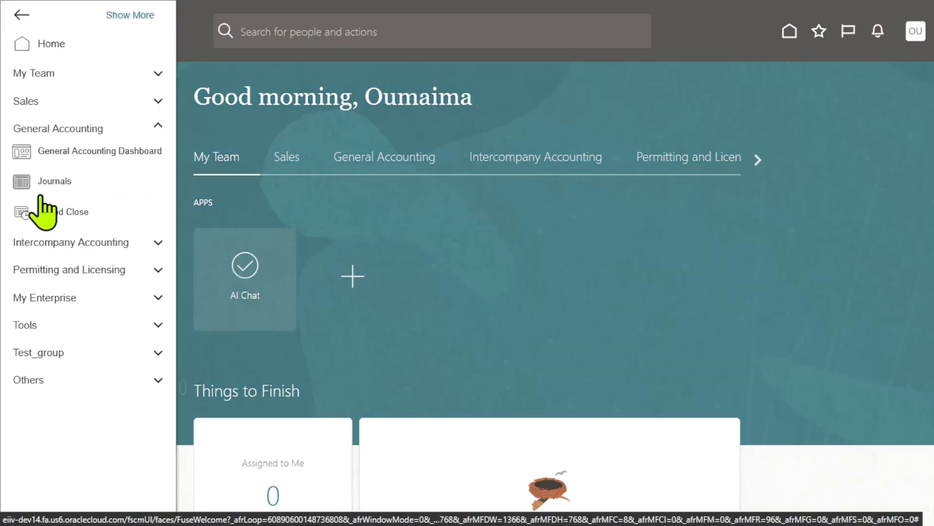
click(248, 102)
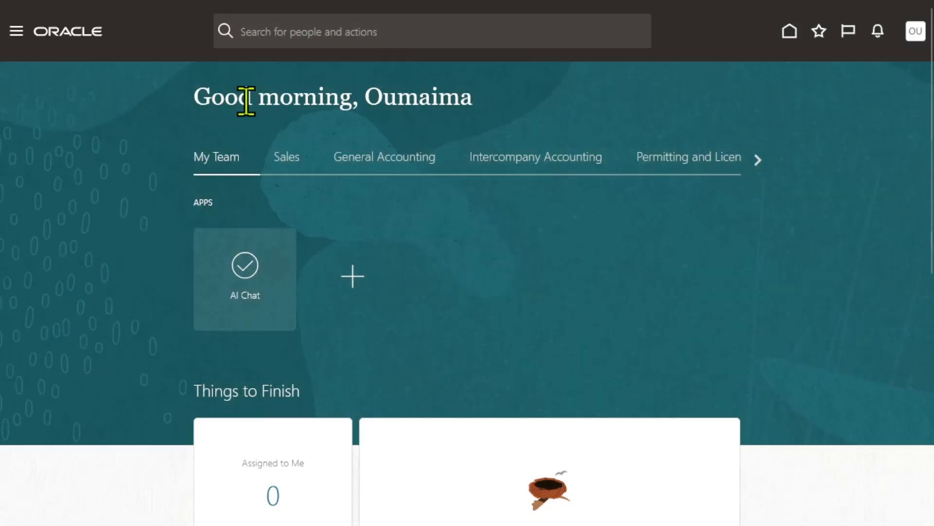
Step: Open the Journals work area under General Accounting and check which data access set applies to the restricted user
click(16, 32)
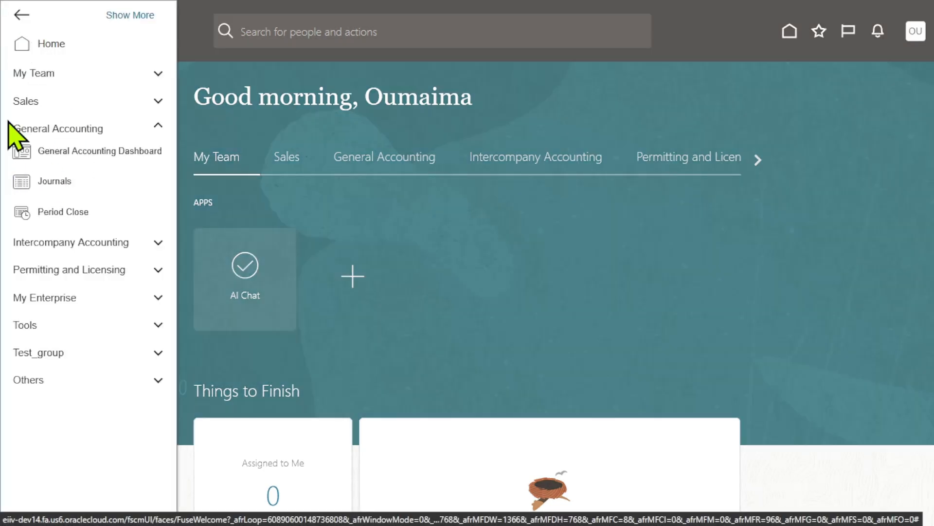
click(69, 131)
click(69, 131)
click(51, 181)
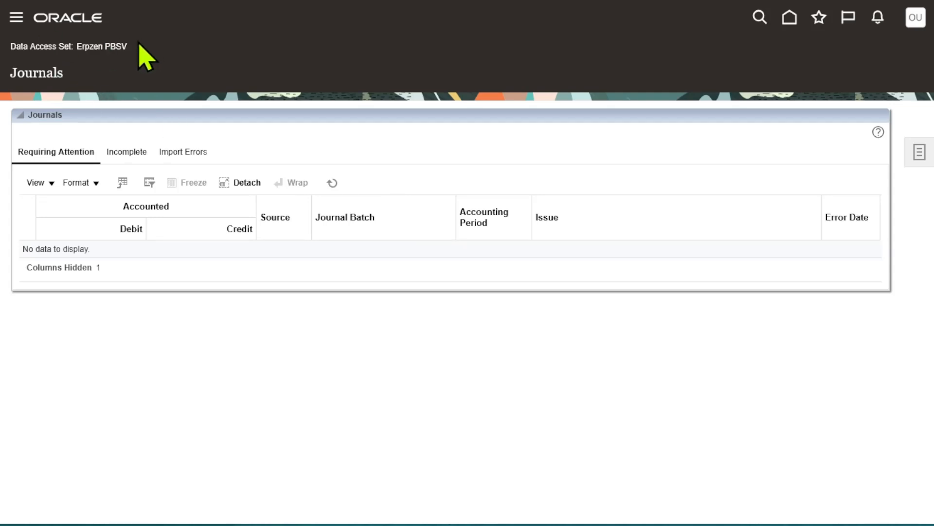
drag(130, 46, 82, 47)
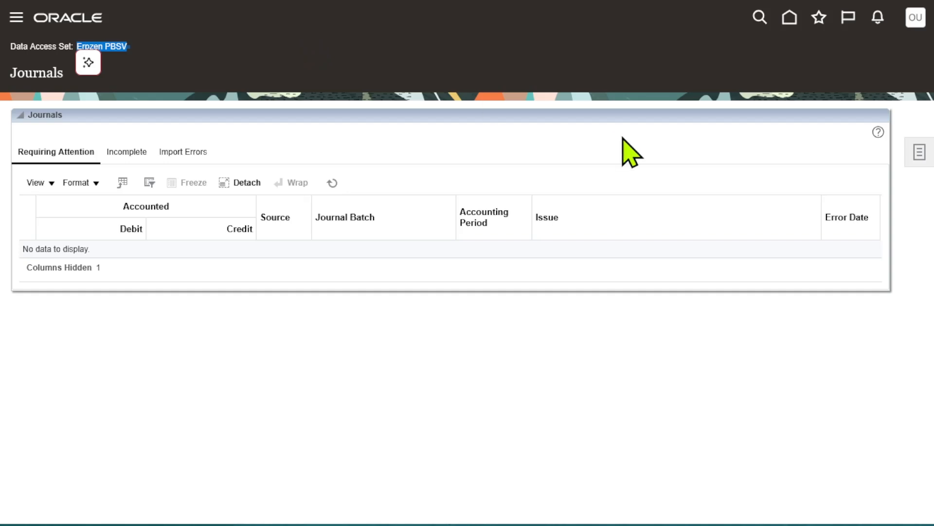
Step: Start a new journal and examine the company values selectable for the account combination of line 1
click(920, 153)
click(774, 83)
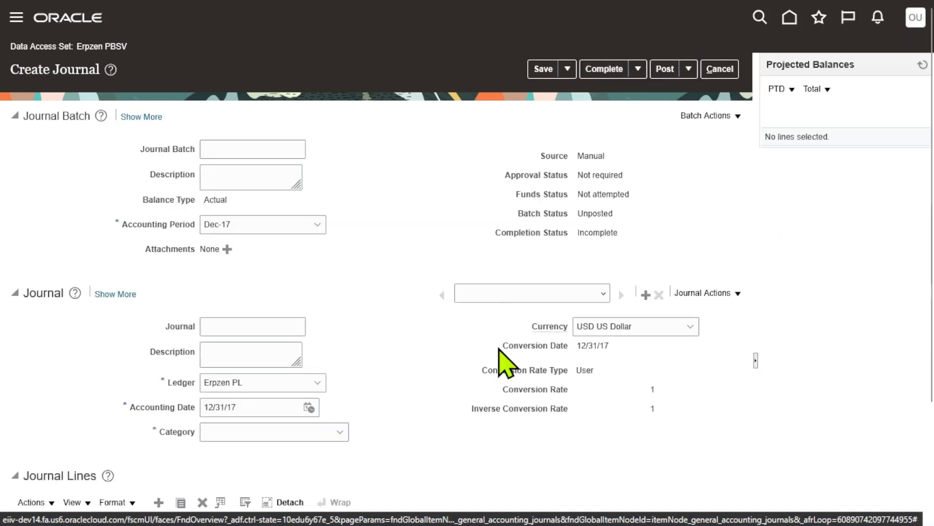
scroll(506, 359, down, 3)
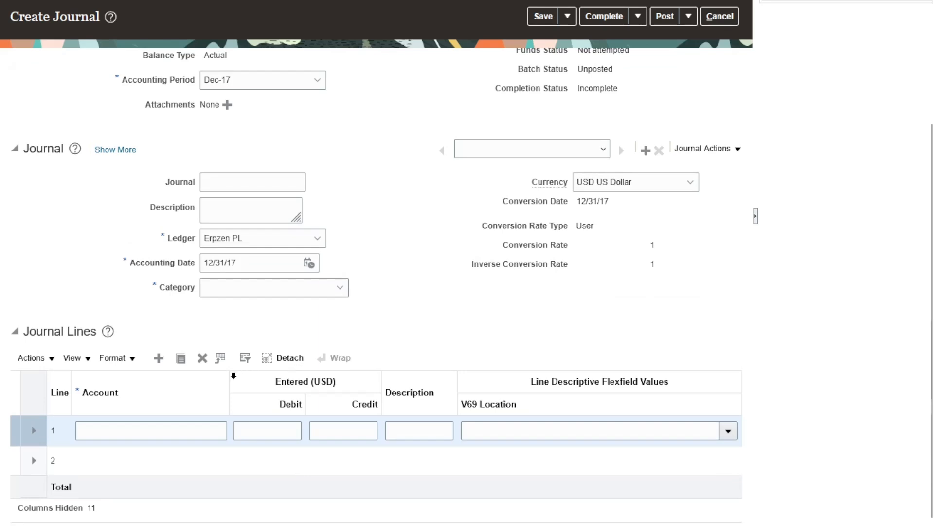
drag(231, 379, 277, 379)
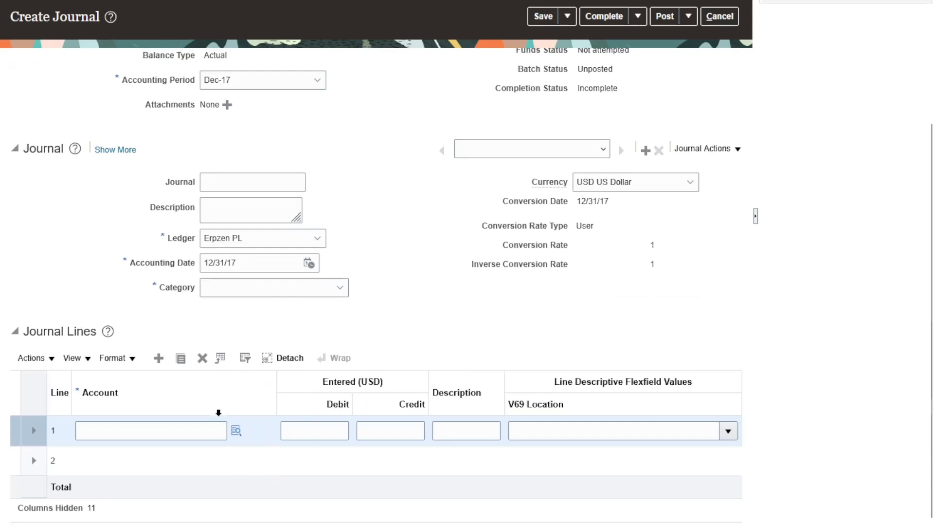
click(236, 430)
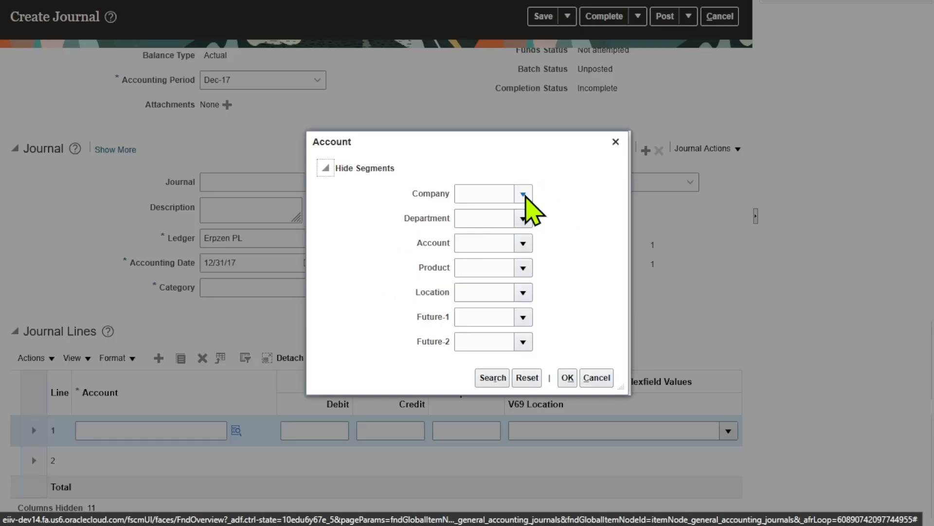
click(523, 193)
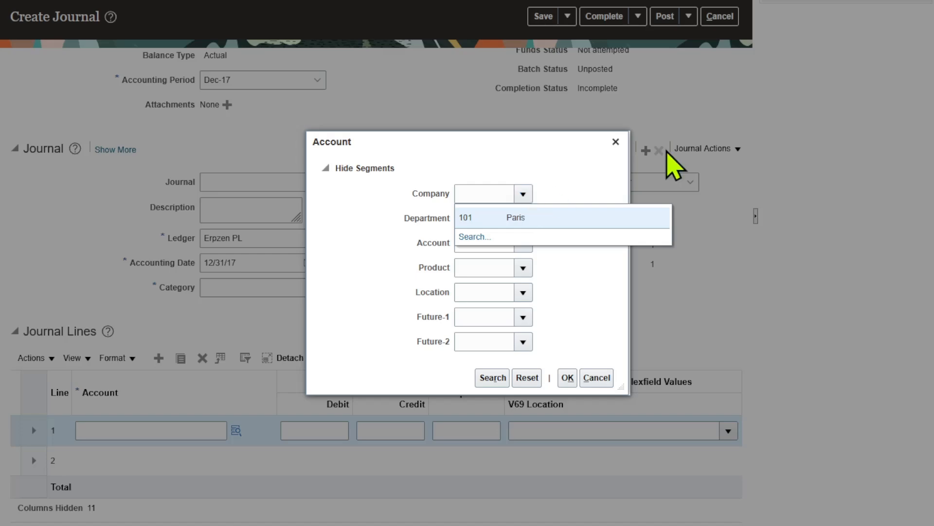
Step: Close the account selection and leave the new journal without saving, returning to the home page
click(616, 142)
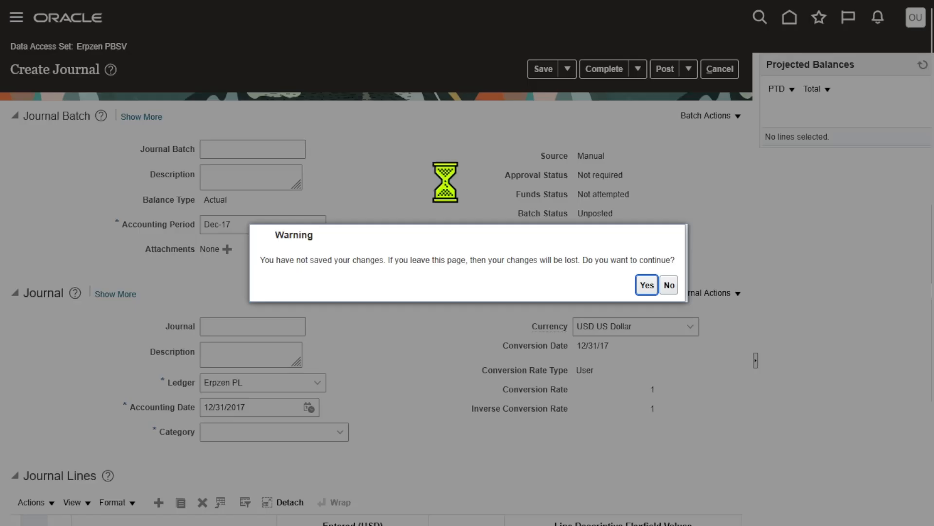
click(647, 285)
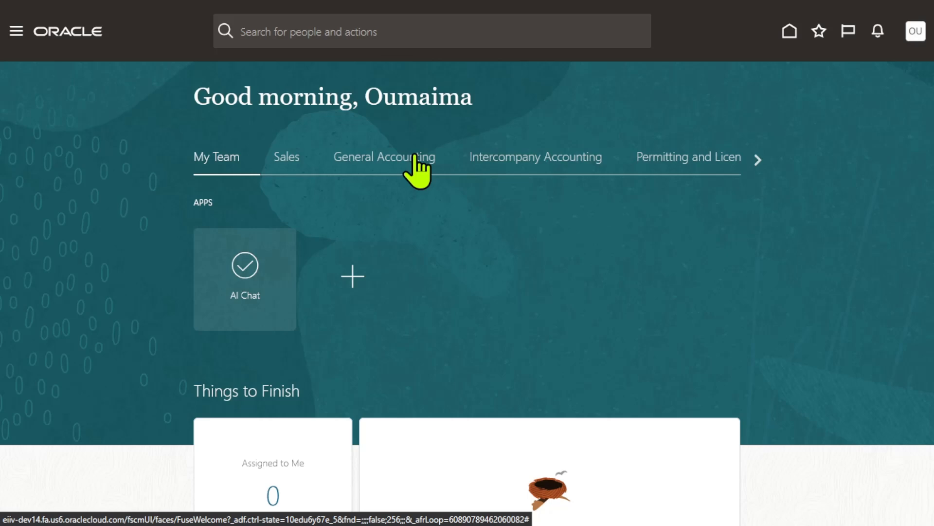
key(super)
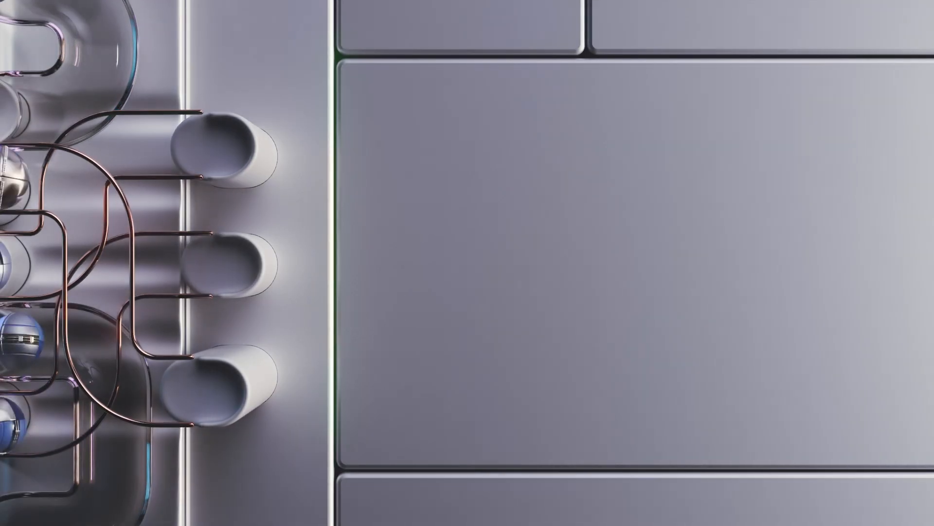